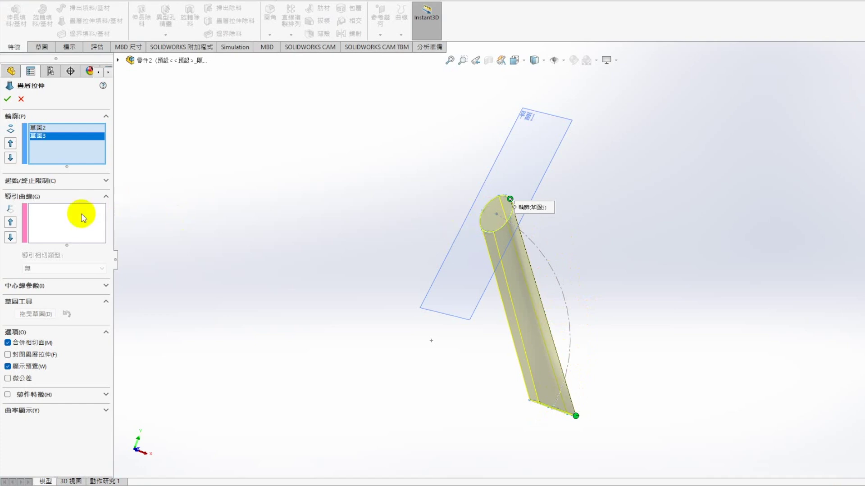
- Select the arc as the loft's guide curve and orbit the lofted part to an oblique view
{"action": "left_click", "coordinate": [564, 301]}
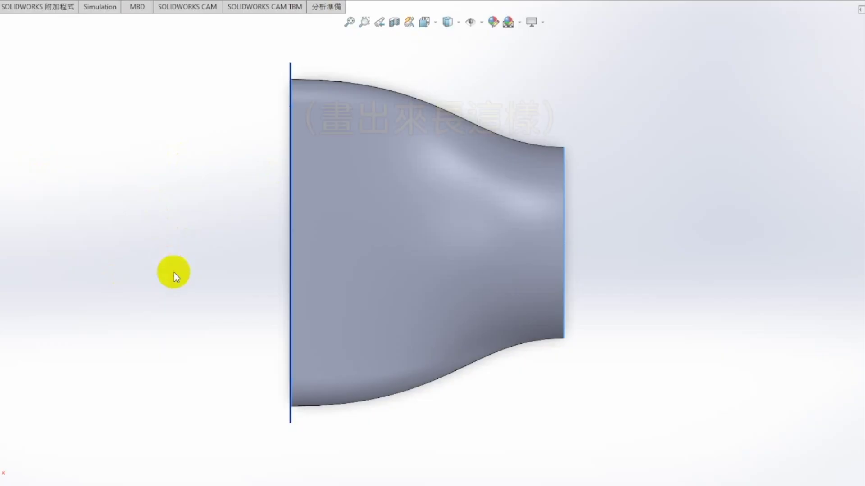
{"action": "mouse_move", "coordinate": [328, 386]}
{"action": "middle_mouse_down"}
{"action": "mouse_move", "coordinate": [296, 228]}
{"action": "mouse_move", "coordinate": [459, 301]}
{"action": "mouse_move", "coordinate": [400, 449]}
{"action": "mouse_move", "coordinate": [498, 285]}
{"action": "mouse_move", "coordinate": [402, 299]}
{"action": "middle_mouse_up"}
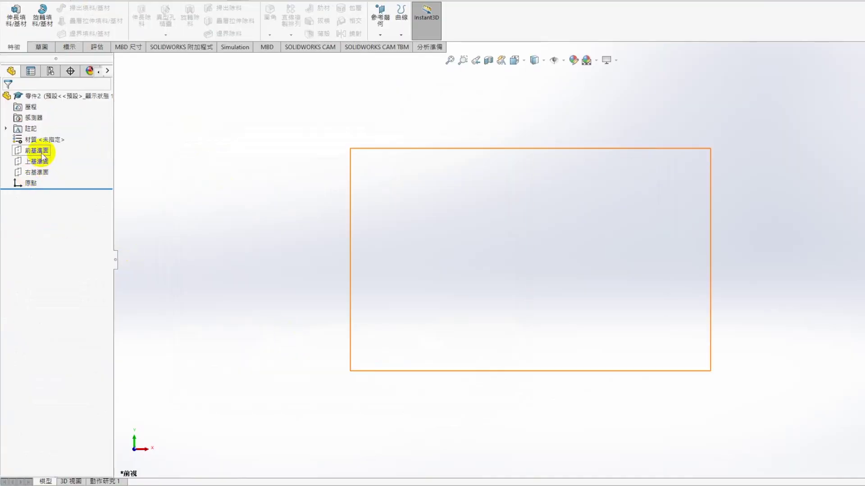
- Start a sketch on the Front Plane and draw a three-point arc from the origin
{"action": "right_click", "coordinate": [37, 150]}
{"action": "left_click", "coordinate": [47, 139]}
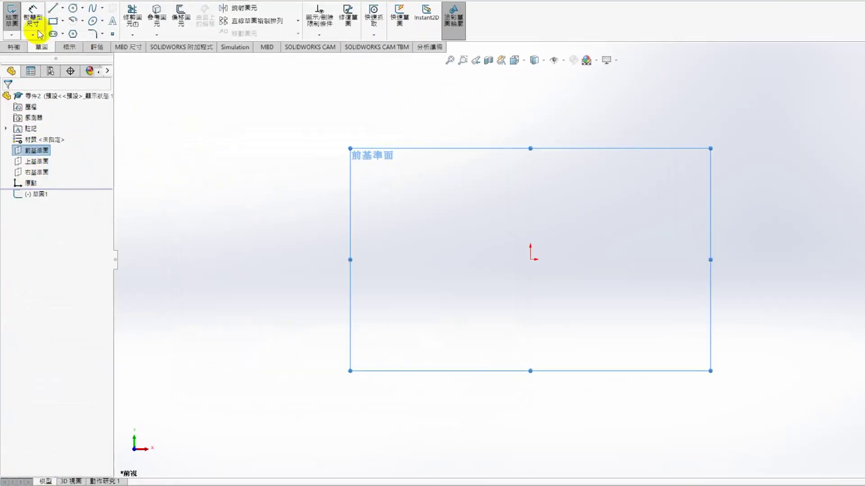
{"action": "left_click", "coordinate": [82, 22]}
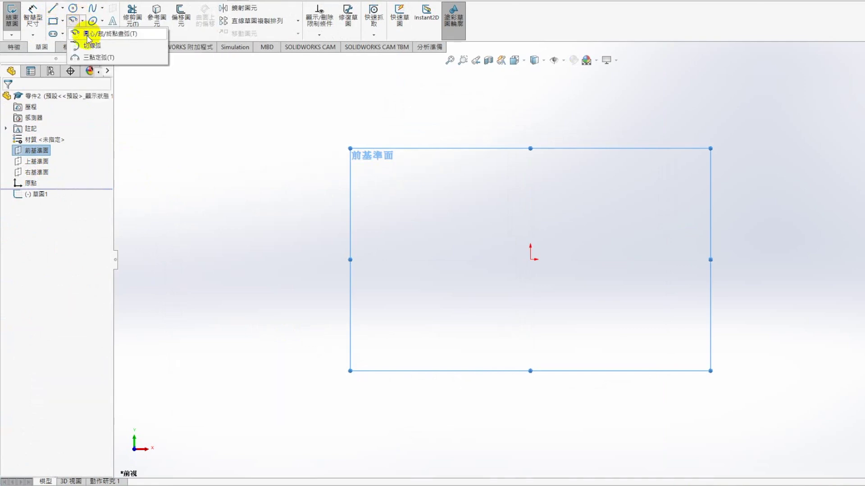
{"action": "left_click", "coordinate": [90, 54]}
{"action": "left_click", "coordinate": [531, 260]}
{"action": "left_click", "coordinate": [407, 96]}
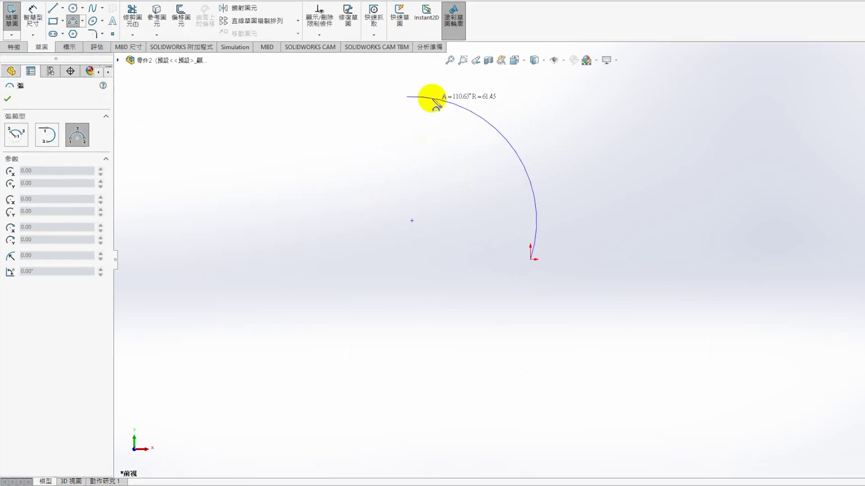
{"action": "left_click", "coordinate": [430, 104]}
{"action": "key", "text": "Escape"}
{"action": "key", "text": "Escape"}
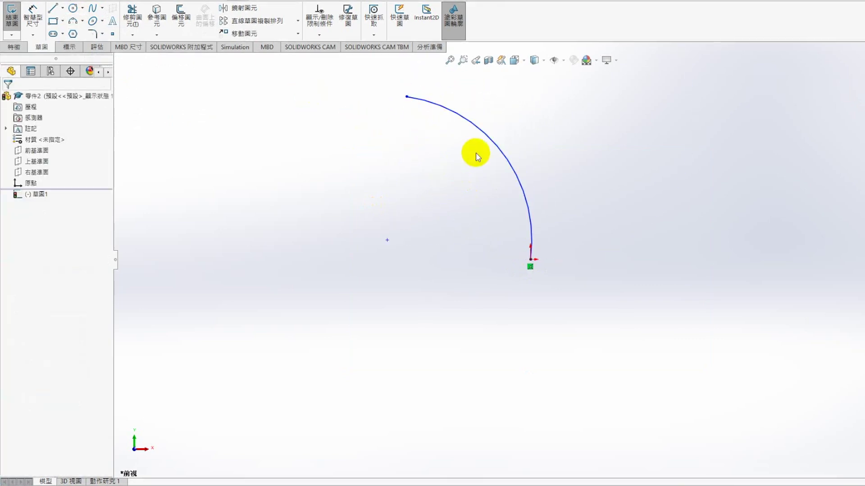
- Make the arc construction geometry and dimension its radius to 70
{"action": "left_click", "coordinate": [480, 135]}
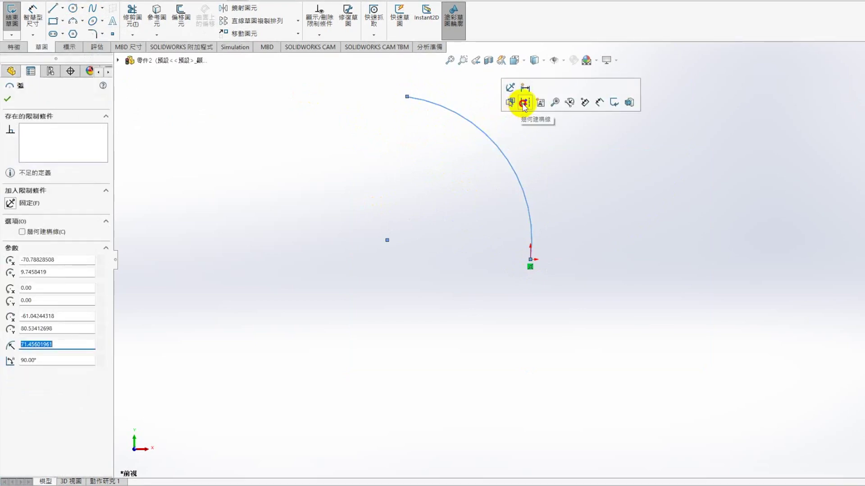
{"action": "left_click", "coordinate": [521, 102]}
{"action": "scroll", "coordinate": [566, 209], "scroll_direction": "up", "scroll_amount": 1}
{"action": "left_click", "coordinate": [32, 18]}
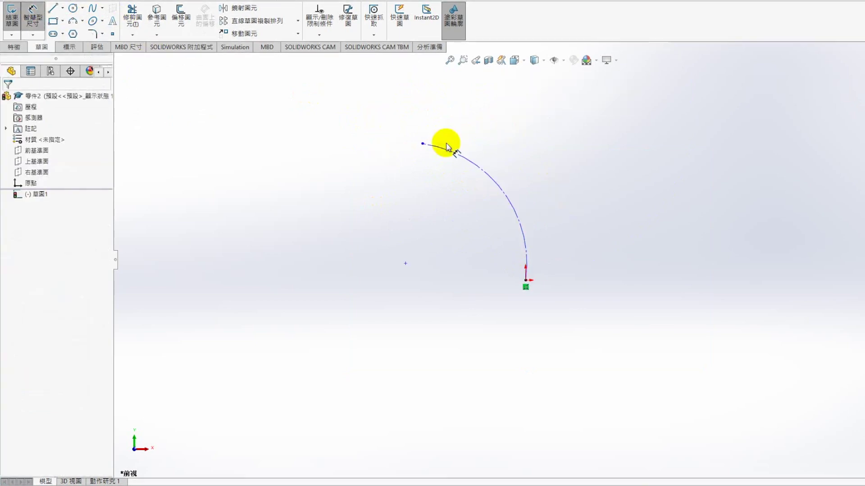
{"action": "left_click", "coordinate": [490, 175]}
{"action": "left_click", "coordinate": [696, 215]}
{"action": "type", "text": "70"}
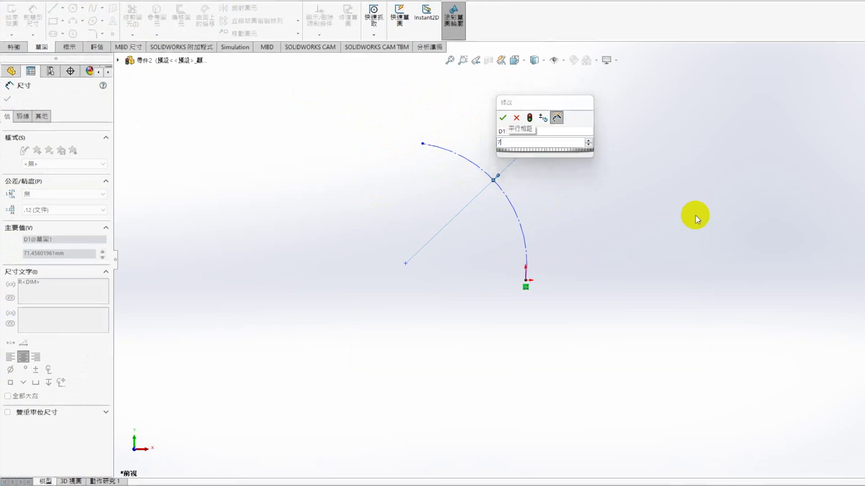
{"action": "key", "text": "Return"}
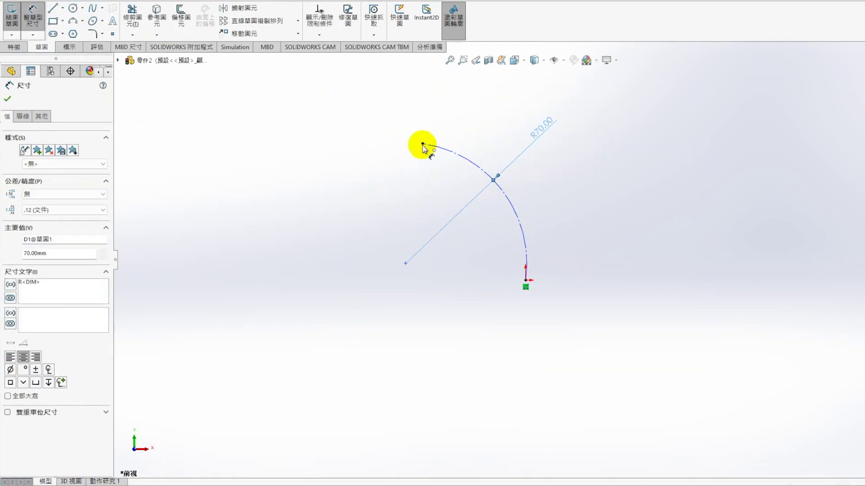
- Dimension the arc's top endpoint 80 vertically and 60 horizontally from the origin
{"action": "left_click", "coordinate": [423, 144]}
{"action": "left_click", "coordinate": [525, 280]}
{"action": "left_click", "coordinate": [381, 232]}
{"action": "type", "text": "80"}
{"action": "key", "text": "Return"}
{"action": "left_click", "coordinate": [422, 143]}
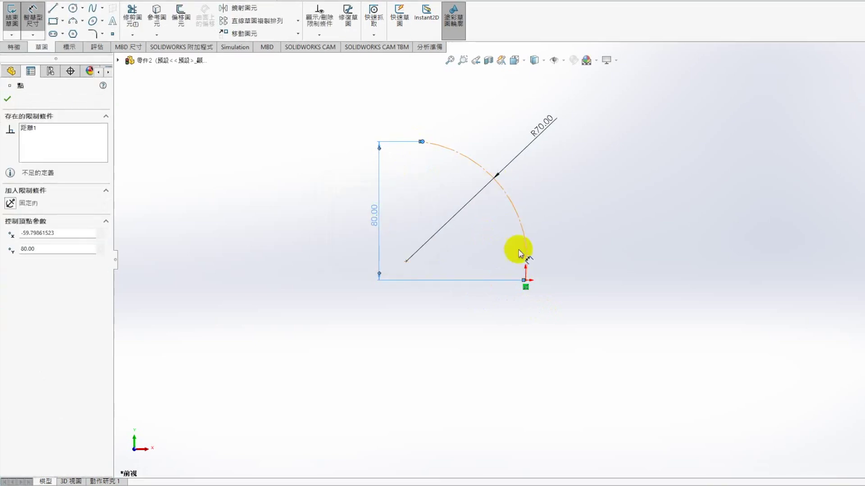
{"action": "left_click", "coordinate": [525, 280]}
{"action": "left_click", "coordinate": [473, 325]}
{"action": "type", "text": "60"}
{"action": "key", "text": "Return"}
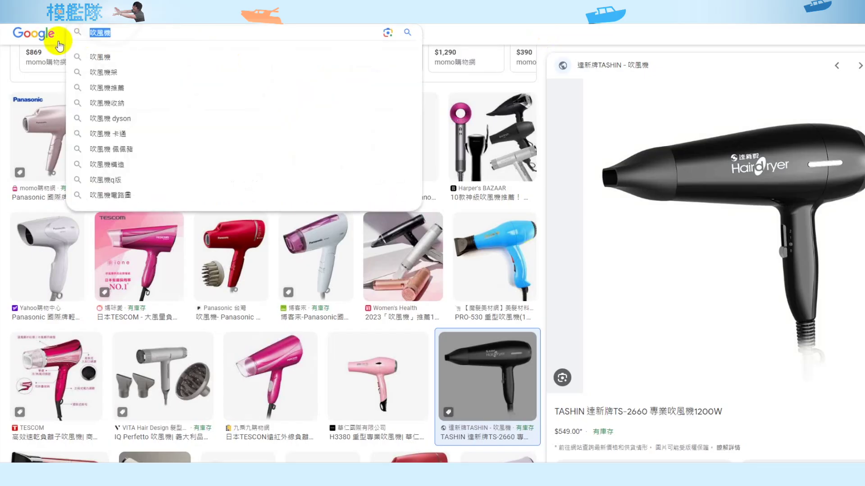
- Search Google Images for 越野車 and browse the results
{"action": "type", "text": "越野車"}
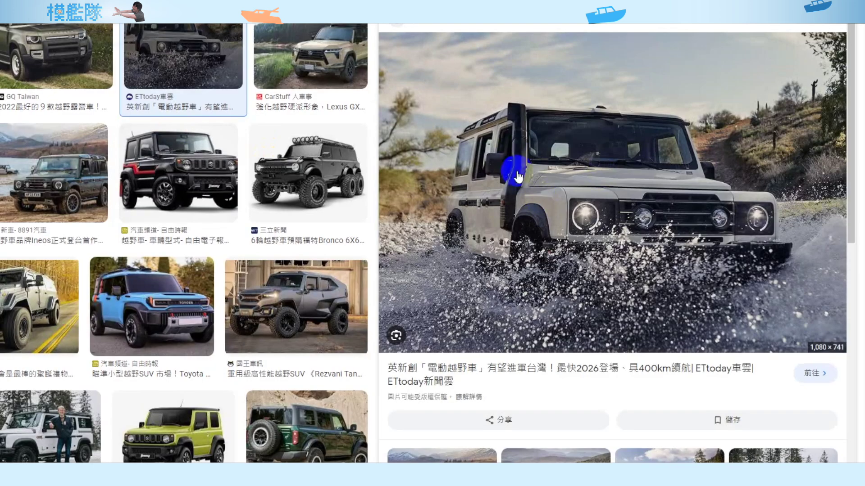
{"action": "scroll", "coordinate": [509, 122], "scroll_direction": "up", "scroll_amount": 1}
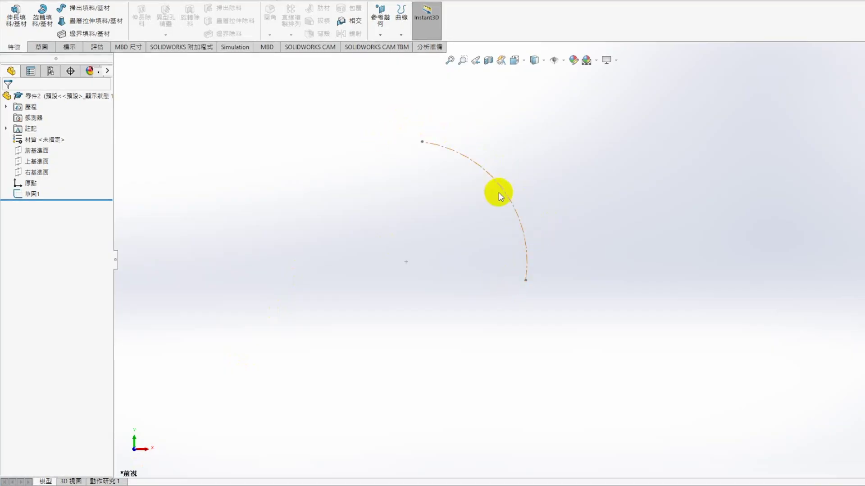
- Start a sketch on the Top Plane and begin a centre rectangle at the origin
{"action": "right_click", "coordinate": [44, 161]}
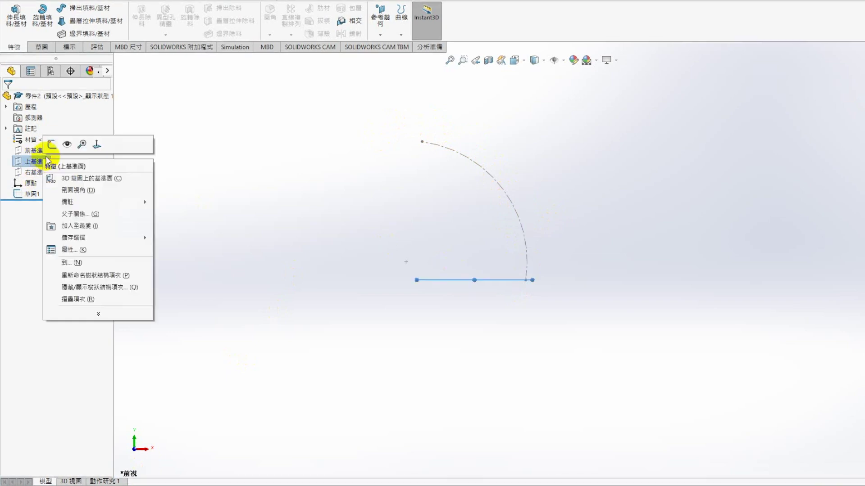
{"action": "left_click", "coordinate": [51, 144]}
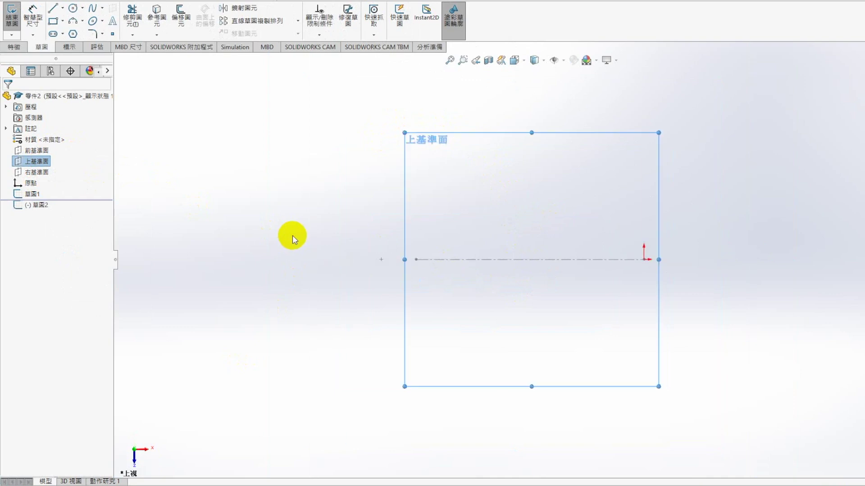
{"action": "scroll", "coordinate": [529, 256], "scroll_direction": "up", "scroll_amount": 3}
{"action": "scroll", "coordinate": [712, 282], "scroll_direction": "down", "scroll_amount": 2}
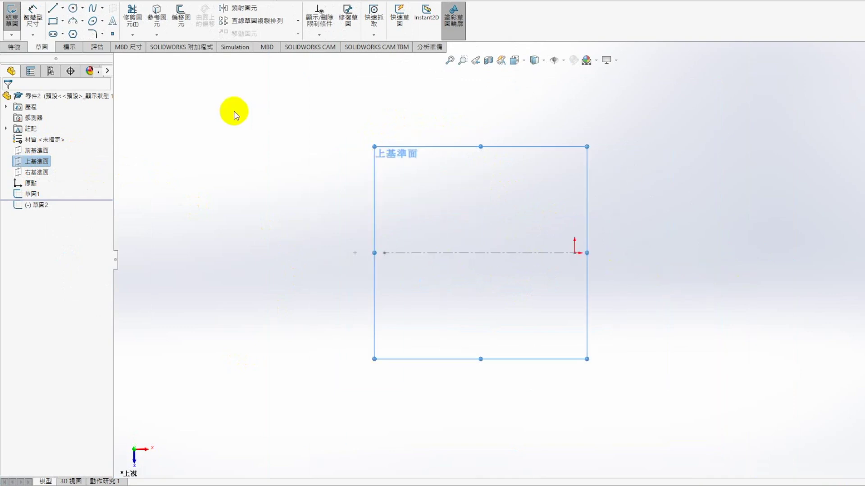
{"action": "left_click", "coordinate": [62, 21]}
{"action": "left_click", "coordinate": [76, 45]}
{"action": "left_click", "coordinate": [574, 252]}
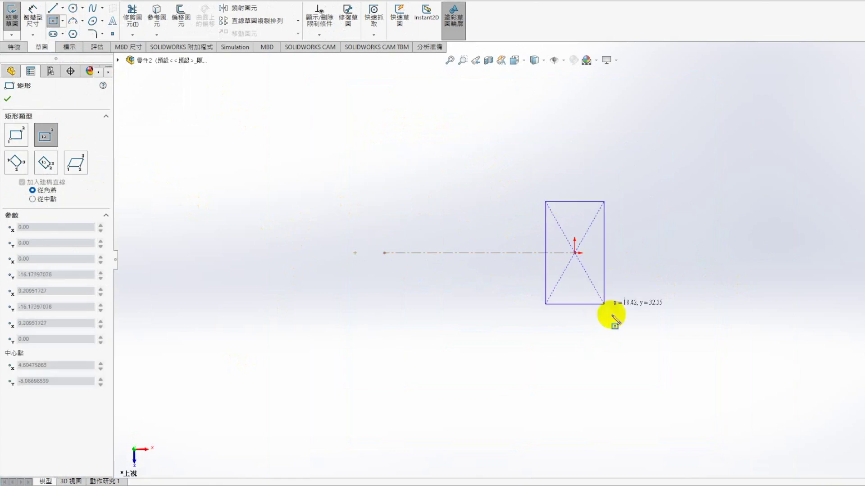
{"action": "key", "text": "Escape"}
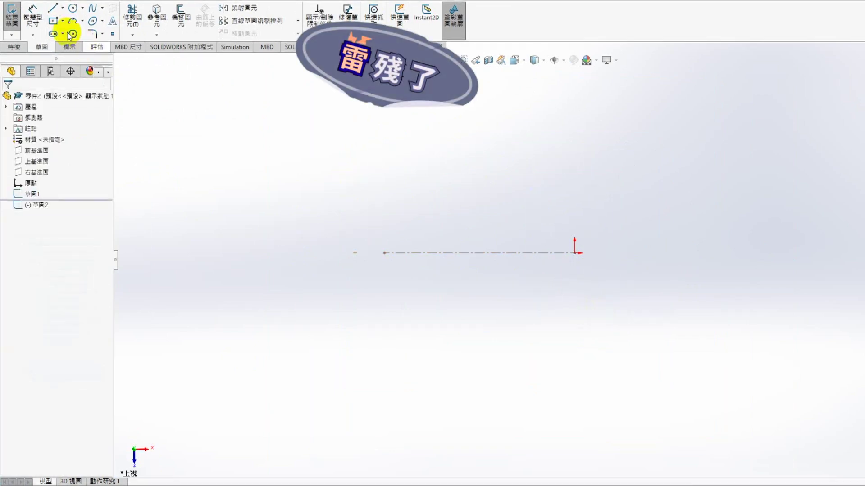
- Draw an origin-centred rectangle with midpoint construction lines, made square with an Equal relation
{"action": "left_click", "coordinate": [53, 21]}
{"action": "left_click", "coordinate": [45, 200]}
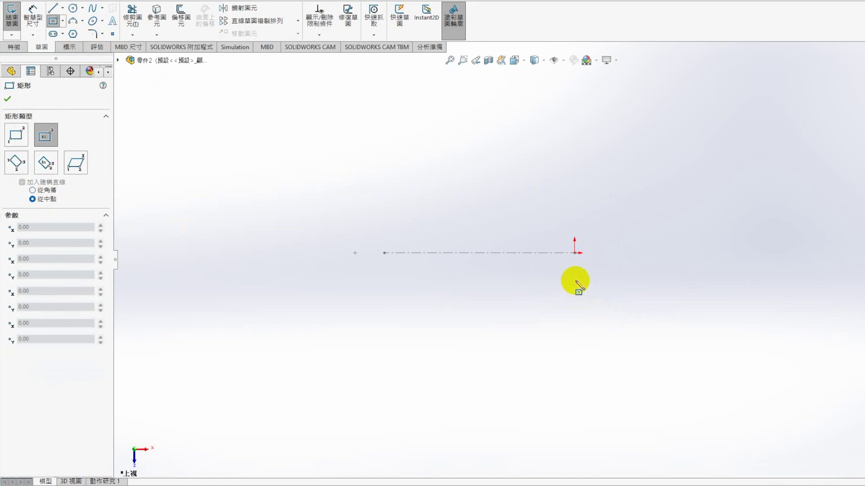
{"action": "left_click", "coordinate": [574, 252]}
{"action": "left_click", "coordinate": [621, 312]}
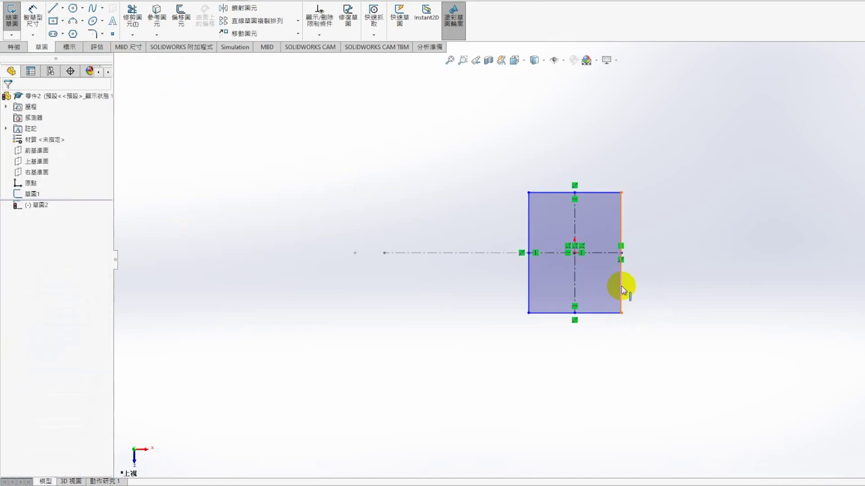
{"action": "left_click", "coordinate": [621, 279], "text": "ctrl"}
{"action": "left_click", "coordinate": [706, 272]}
- Dimension the square's side to 20
{"action": "left_click", "coordinate": [32, 18]}
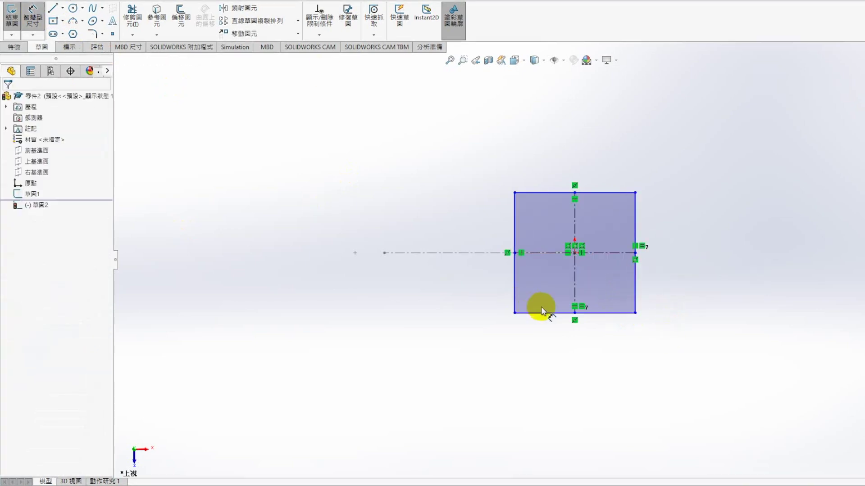
{"action": "left_click", "coordinate": [544, 312]}
{"action": "left_click", "coordinate": [590, 354]}
{"action": "type", "text": "20"}
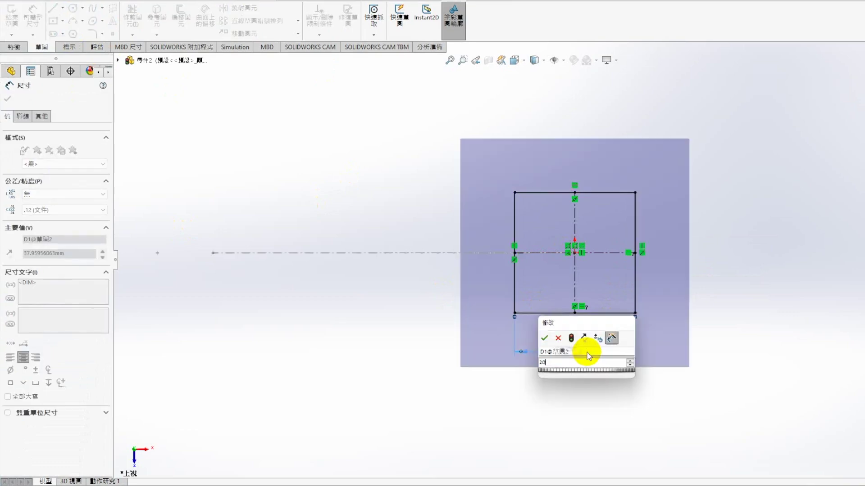
{"action": "key", "text": "Return"}
- Switch to isometric view, finish the square's dimension, and exit Sketch2
{"action": "key", "text": "Escape"}
{"action": "key", "text": "ctrl+7"}
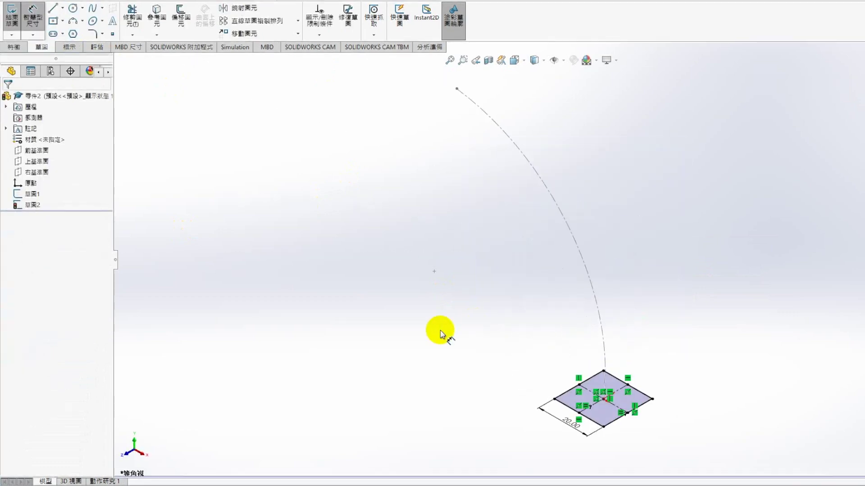
{"action": "scroll", "coordinate": [529, 340], "scroll_direction": "up", "scroll_amount": 2}
{"action": "scroll", "coordinate": [540, 356], "scroll_direction": "up", "scroll_amount": 1}
{"action": "left_click", "coordinate": [546, 374]}
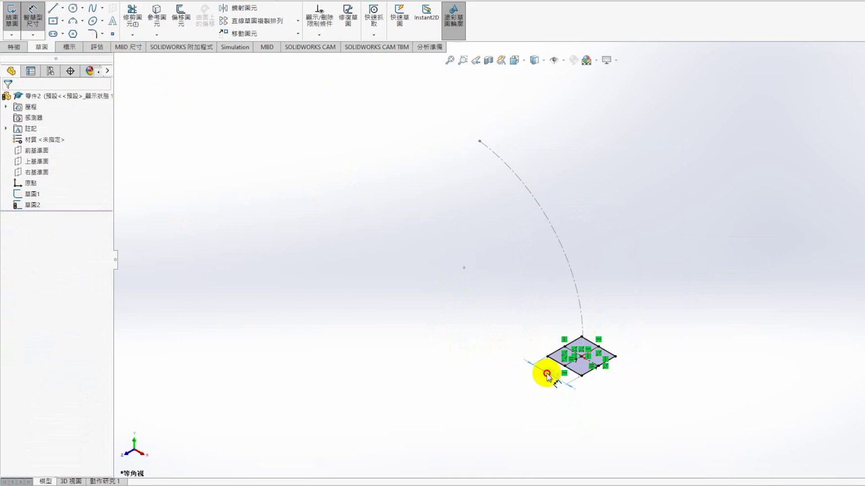
{"action": "left_click", "coordinate": [511, 391]}
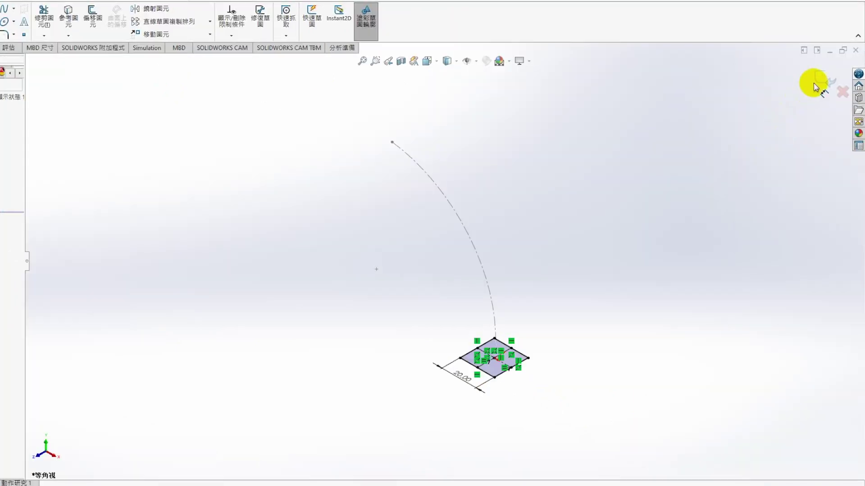
{"action": "right_click_drag", "start_coordinate": [828, 211], "coordinate": [778, 310]}
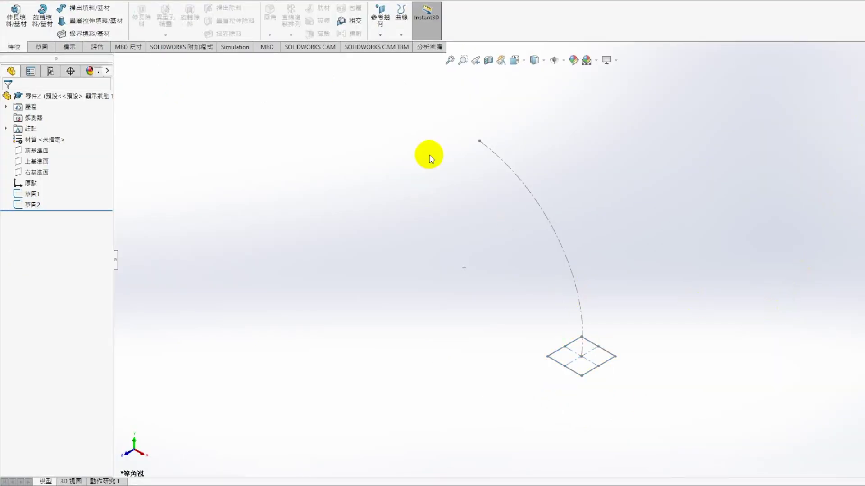
- Create Plane1 from the arc and its upper endpoint, then start a sketch on it
{"action": "left_click", "coordinate": [378, 29]}
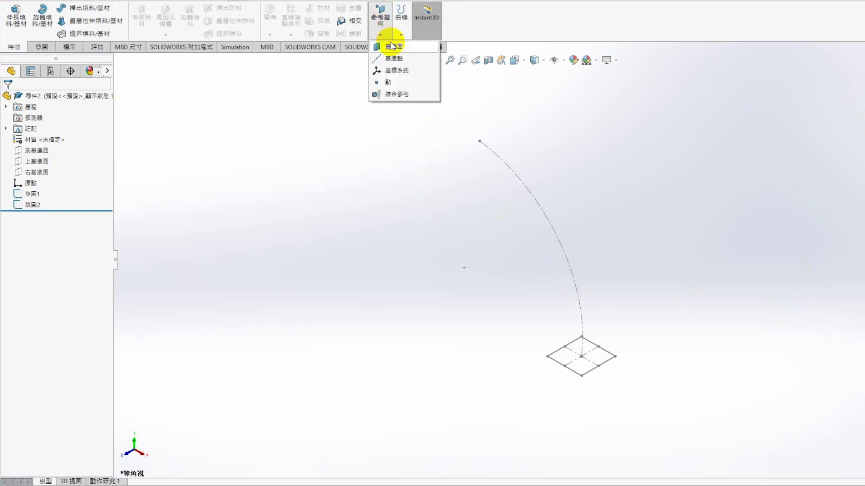
{"action": "left_click", "coordinate": [391, 54]}
{"action": "left_click", "coordinate": [496, 157]}
{"action": "left_click", "coordinate": [479, 141]}
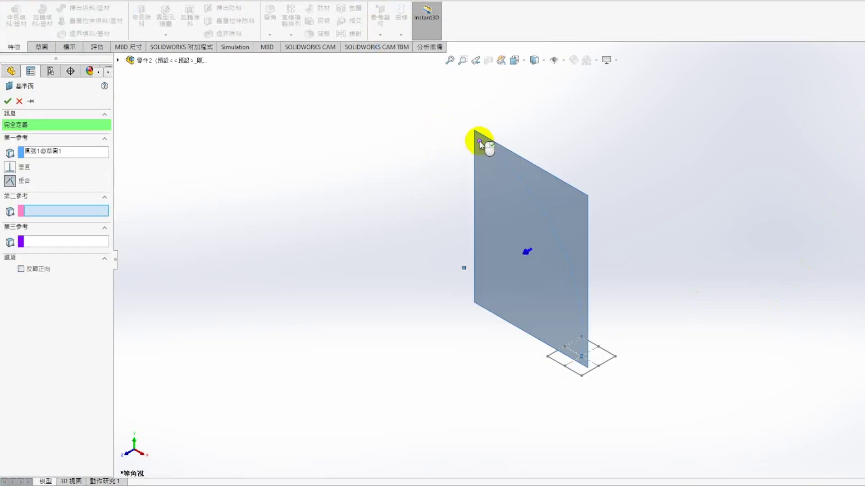
{"action": "left_click", "coordinate": [9, 100]}
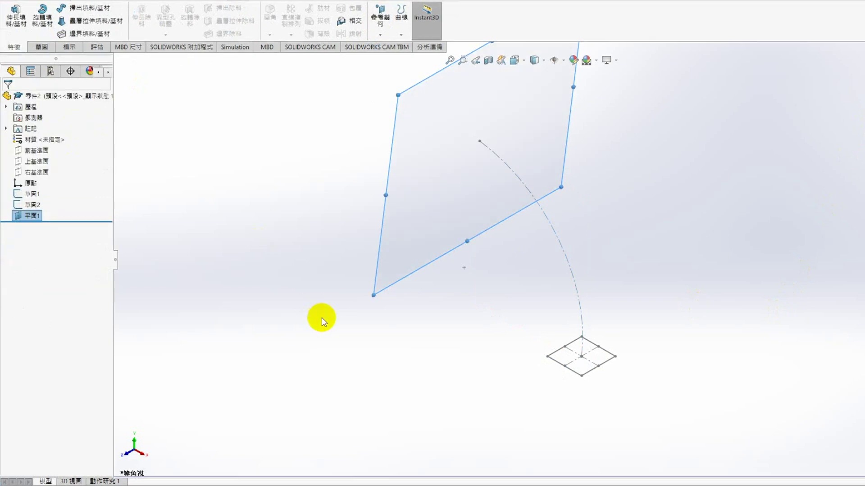
{"action": "right_click", "coordinate": [450, 182]}
{"action": "left_click", "coordinate": [471, 166]}
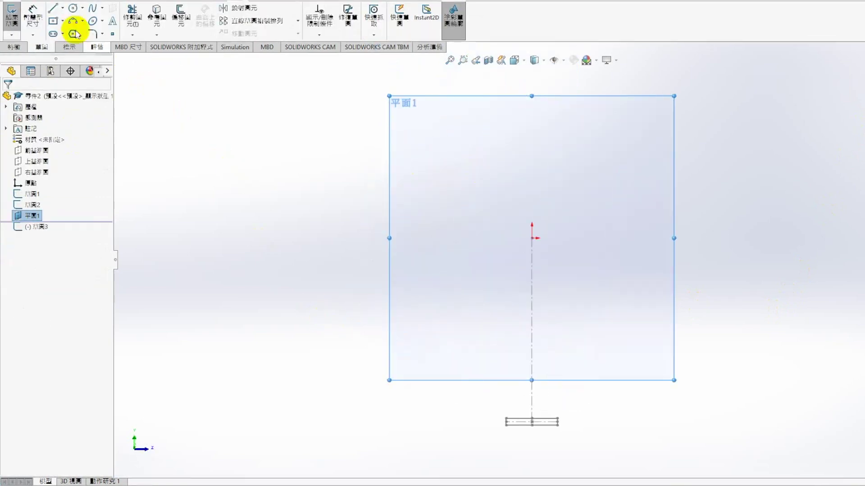
- Draw an ellipse on Plane1 near the arc's upper end
{"action": "left_click", "coordinate": [93, 22]}
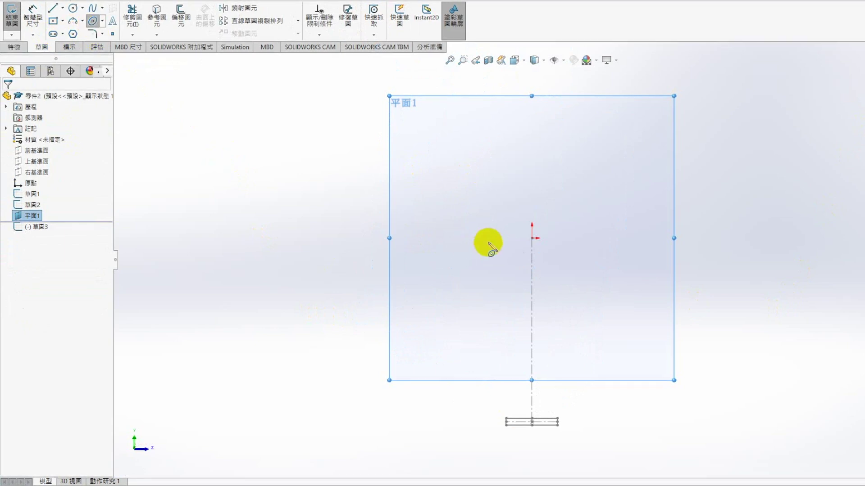
{"action": "left_click", "coordinate": [551, 246]}
{"action": "left_click", "coordinate": [624, 246]}
{"action": "left_click", "coordinate": [605, 202]}
{"action": "key", "text": "Escape"}
{"action": "mouse_move", "coordinate": [622, 286]}
{"action": "middle_mouse_down"}
{"action": "mouse_move", "coordinate": [605, 315]}
{"action": "mouse_move", "coordinate": [521, 252]}
{"action": "middle_mouse_up"}
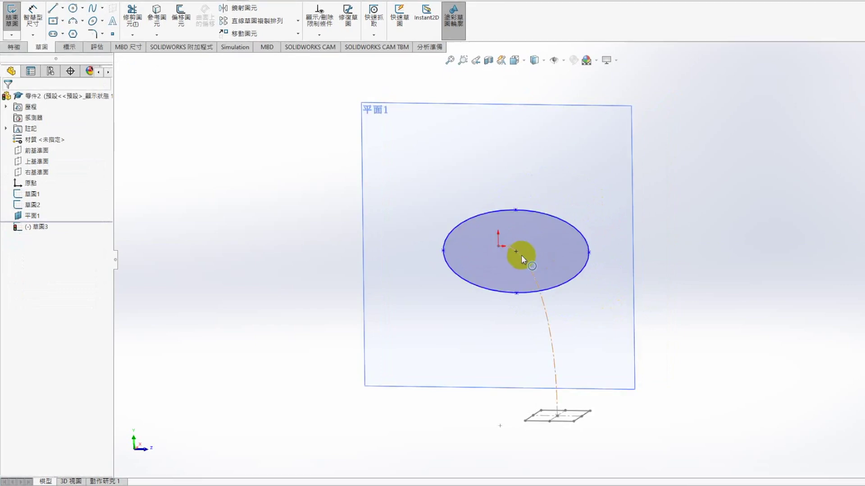
- Make the ellipse centre coincident with the arc's upper endpoint and view Plane1 face-on
{"action": "left_click", "coordinate": [503, 249]}
{"action": "left_click", "coordinate": [499, 249], "text": "ctrl"}
{"action": "left_click", "coordinate": [555, 199]}
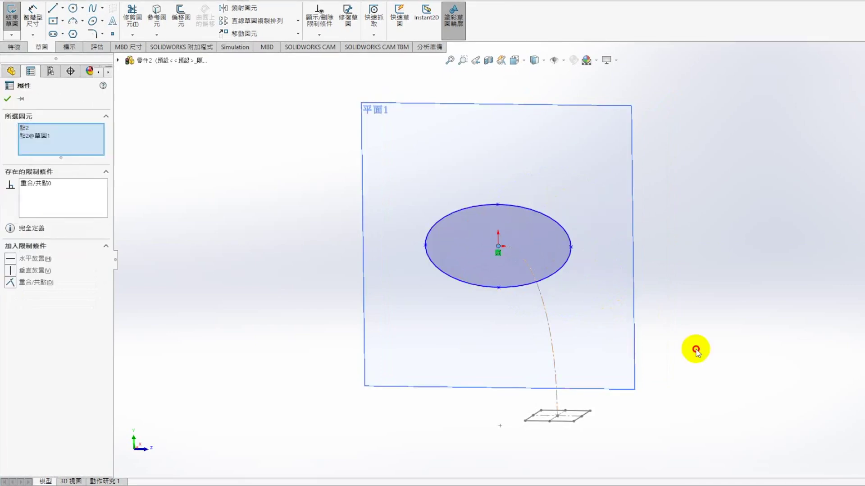
{"action": "left_click", "coordinate": [688, 356]}
{"action": "key", "text": "ctrl+8"}
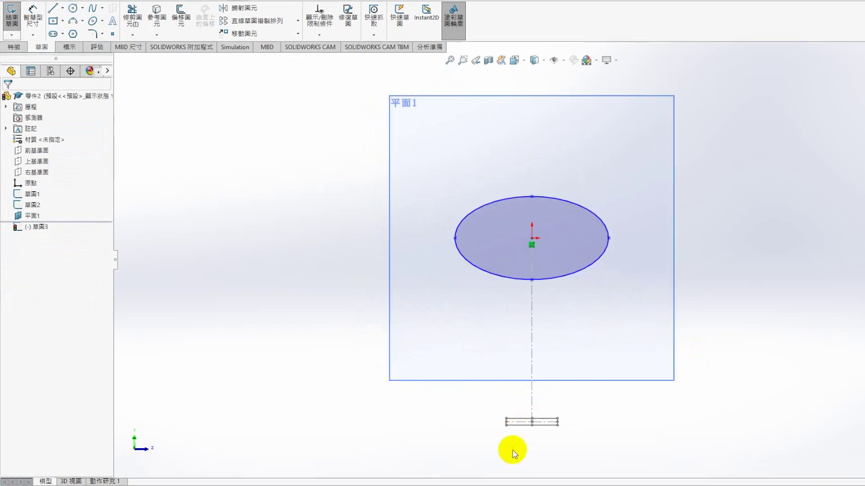
{"action": "middle_click_drag", "start_coordinate": [514, 452], "coordinate": [525, 405]}
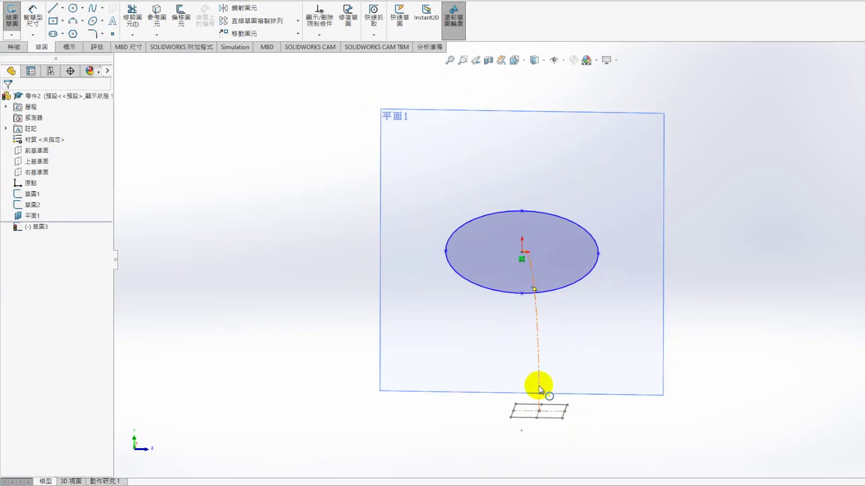
{"action": "mouse_move", "coordinate": [580, 419]}
{"action": "middle_mouse_down"}
{"action": "mouse_move", "coordinate": [518, 399]}
{"action": "mouse_move", "coordinate": [542, 435]}
{"action": "mouse_move", "coordinate": [484, 396]}
{"action": "middle_mouse_up"}
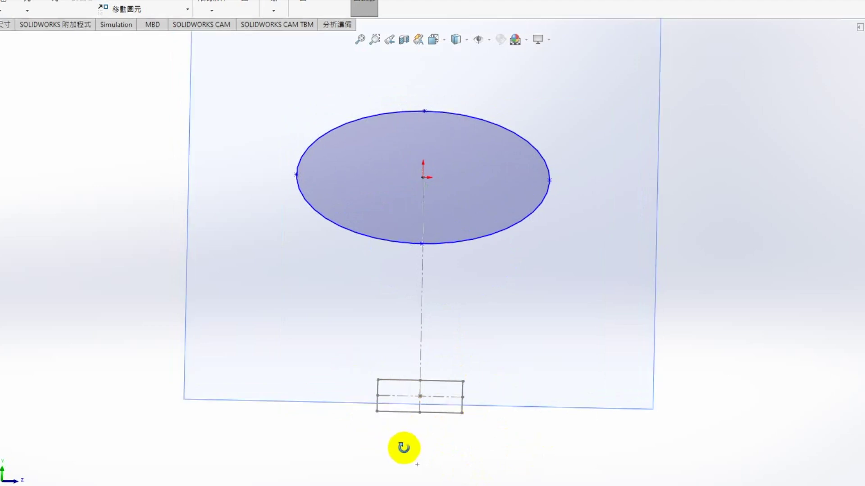
{"action": "middle_click_drag", "start_coordinate": [397, 439], "coordinate": [380, 247]}
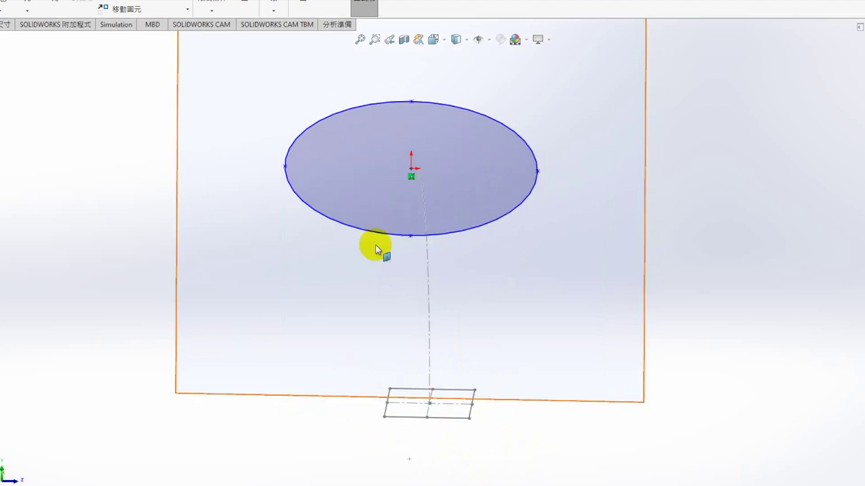
{"action": "left_click", "coordinate": [293, 127]}
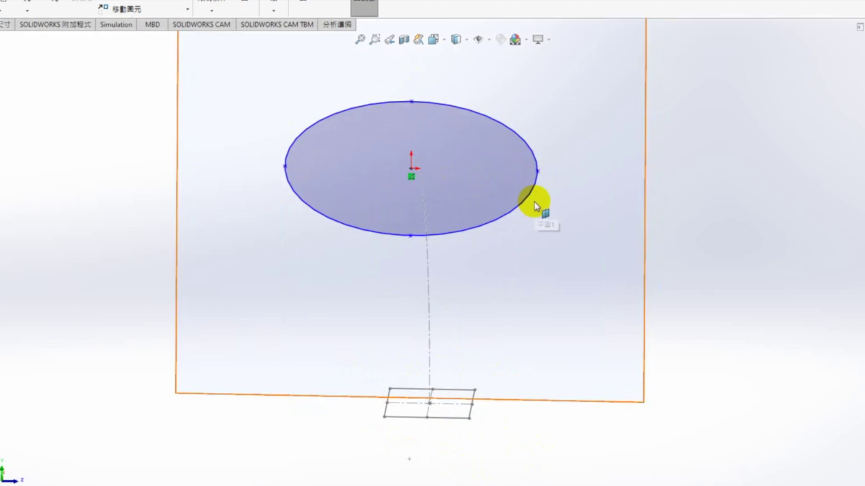
{"action": "key", "text": "ctrl+8"}
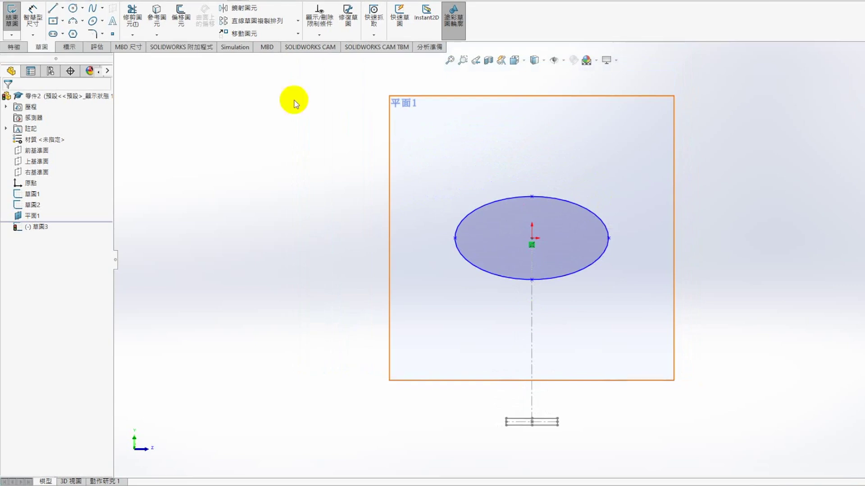
{"action": "left_click", "coordinate": [32, 18]}
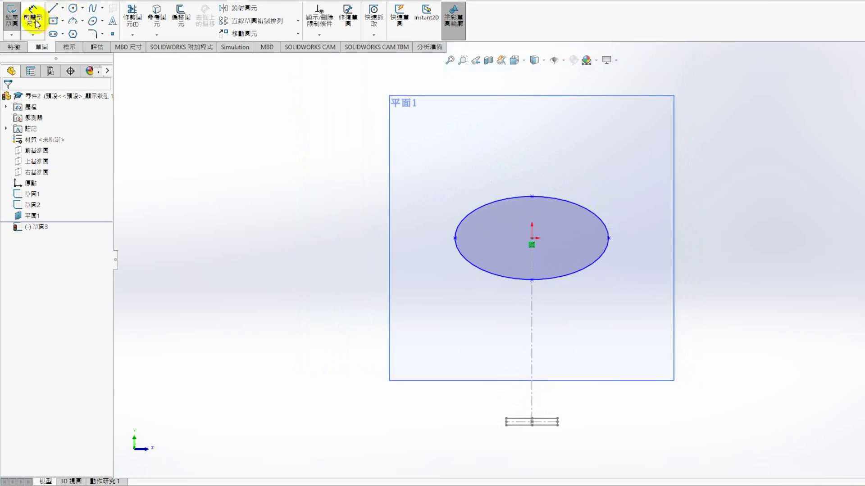
- Dimension the ellipse to 60 wide and 20 tall
{"action": "left_click", "coordinate": [455, 239]}
{"action": "left_click", "coordinate": [608, 239]}
{"action": "left_click", "coordinate": [557, 297]}
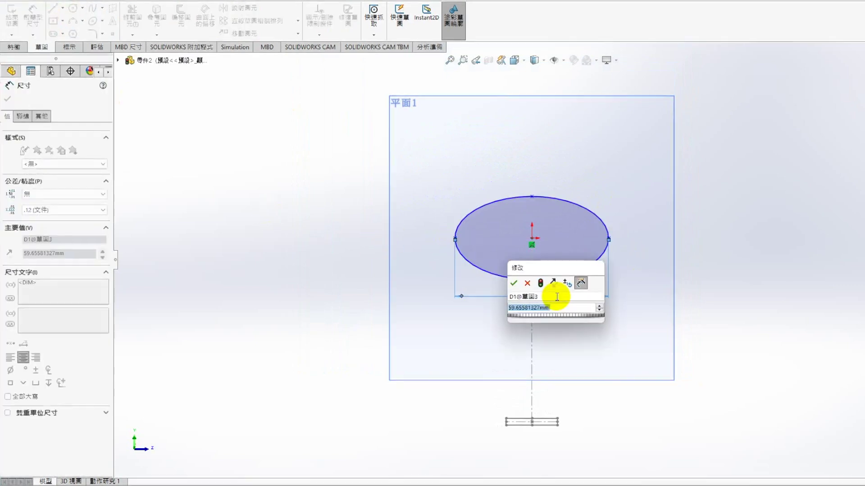
{"action": "type", "text": "60"}
{"action": "key", "text": "Return"}
{"action": "left_click", "coordinate": [532, 197]}
{"action": "left_click", "coordinate": [532, 280]}
{"action": "left_click", "coordinate": [655, 236]}
{"action": "type", "text": "20"}
{"action": "key", "text": "Return"}
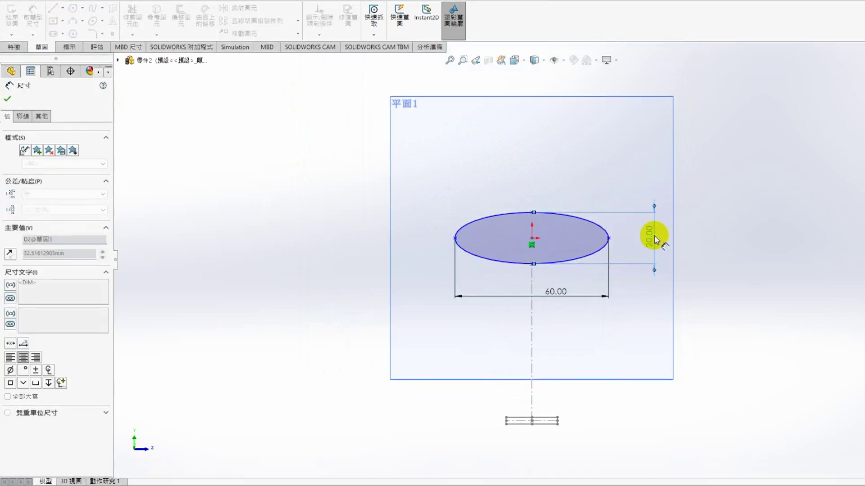
{"action": "key", "text": "Escape"}
- Add a Horizontal relation between the ellipse's end point and centre
{"action": "left_click", "coordinate": [608, 238]}
{"action": "left_click", "coordinate": [532, 238], "text": "ctrl"}
{"action": "left_click", "coordinate": [560, 195]}
{"action": "left_click", "coordinate": [311, 238]}
{"action": "scroll", "coordinate": [521, 210], "scroll_direction": "down", "scroll_amount": 2}
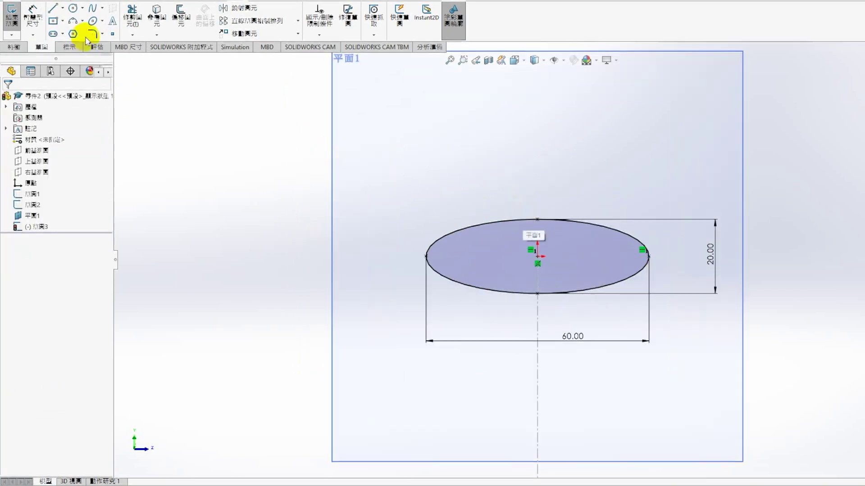
{"action": "mouse_move", "coordinate": [40, 8]}
{"action": "left_click", "coordinate": [130, 9]}
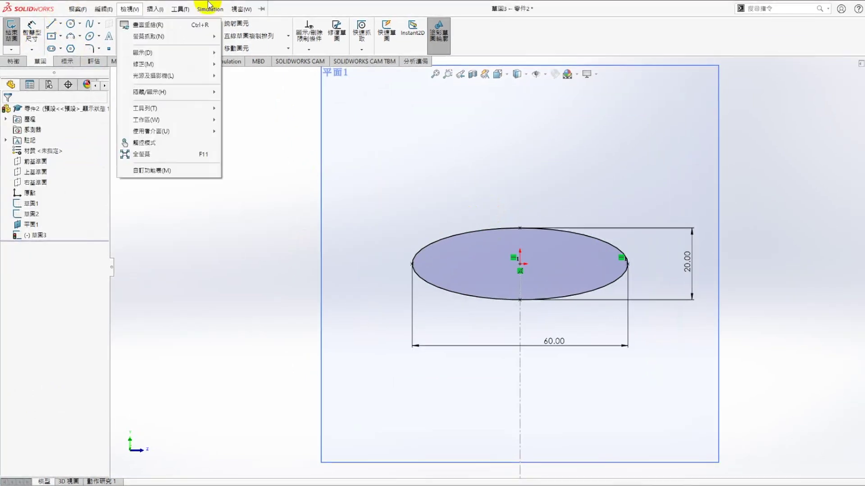
- Split the ellipse at four points, two near the top and two near the bottom
{"action": "left_click", "coordinate": [261, 9]}
{"action": "left_click", "coordinate": [181, 9]}
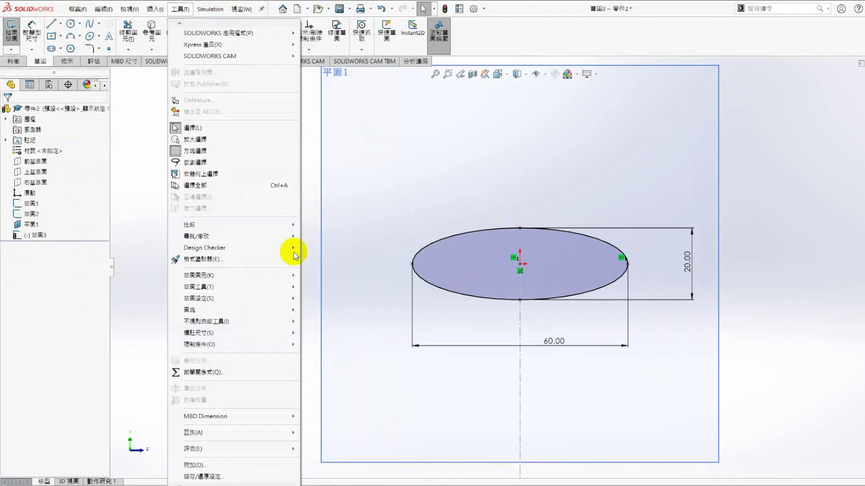
{"action": "mouse_move", "coordinate": [203, 287]}
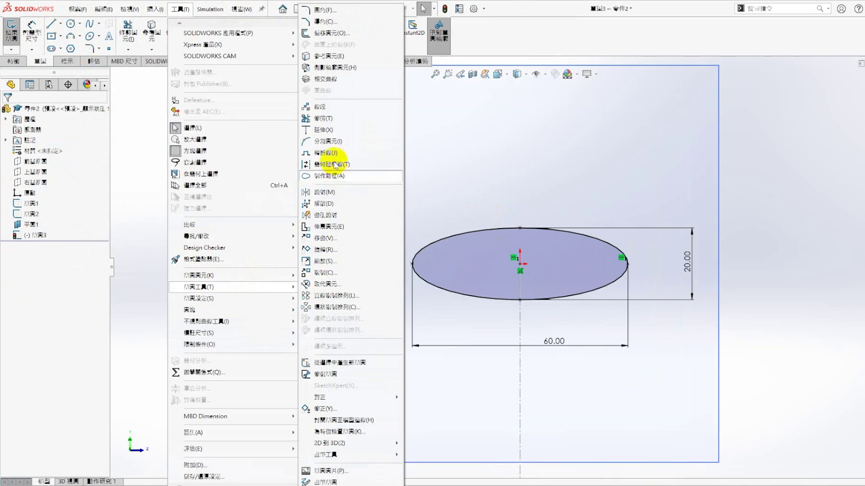
{"action": "left_click", "coordinate": [326, 141]}
{"action": "left_click", "coordinate": [461, 234]}
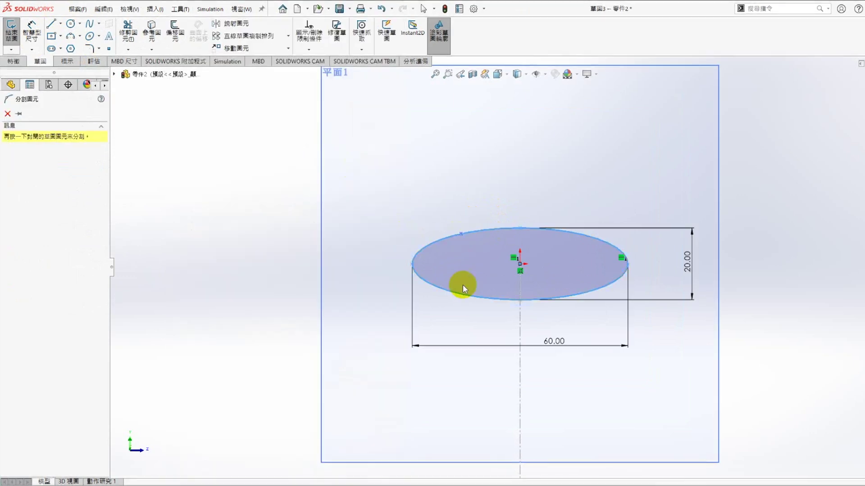
{"action": "left_click", "coordinate": [464, 295]}
{"action": "left_click", "coordinate": [587, 293]}
{"action": "left_click", "coordinate": [583, 234]}
{"action": "key", "text": "Escape"}
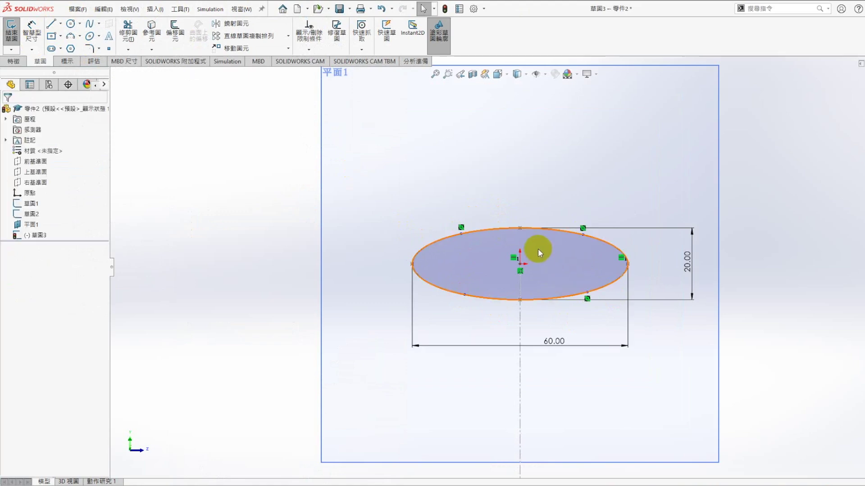
- Make the upper split points horizontal and the right pair vertical
{"action": "left_click", "coordinate": [583, 235]}
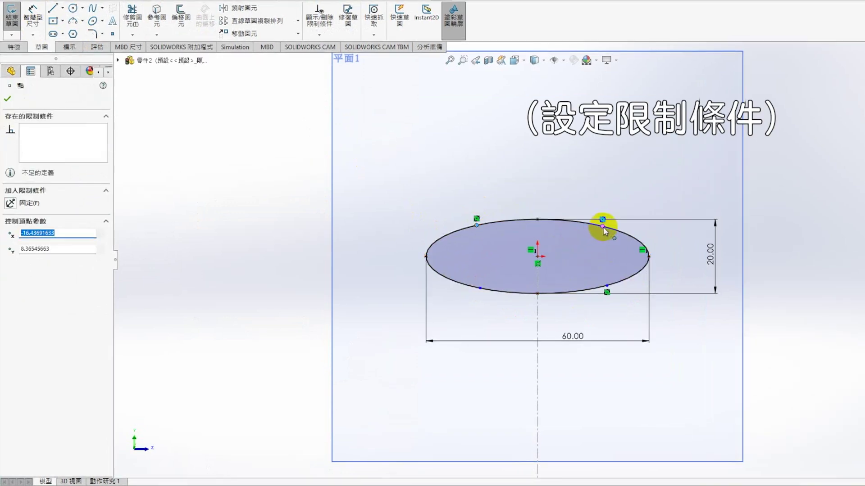
{"action": "left_click", "coordinate": [603, 231], "text": "ctrl"}
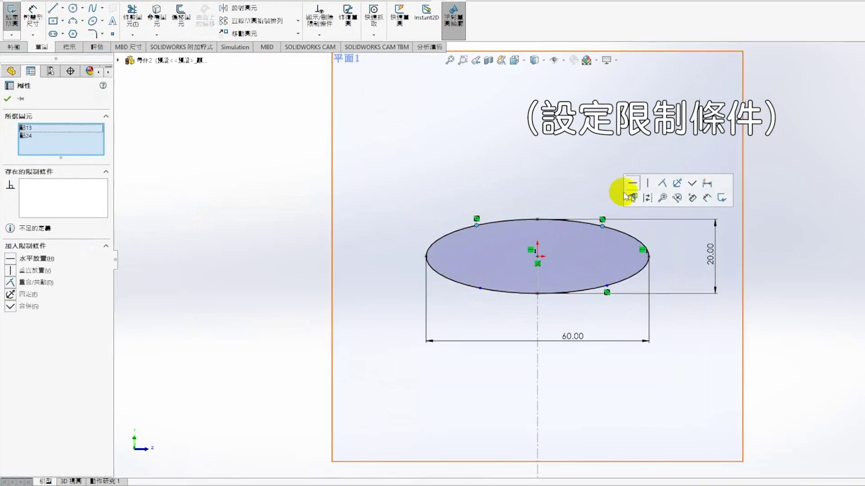
{"action": "left_click", "coordinate": [622, 180]}
{"action": "left_click", "coordinate": [599, 225]}
{"action": "left_click", "coordinate": [599, 292], "text": "ctrl"}
{"action": "left_click", "coordinate": [652, 237]}
{"action": "left_click", "coordinate": [372, 309]}
- Level the bottom split points, align the left pair vertically, and test by dragging
{"action": "left_click", "coordinate": [599, 292]}
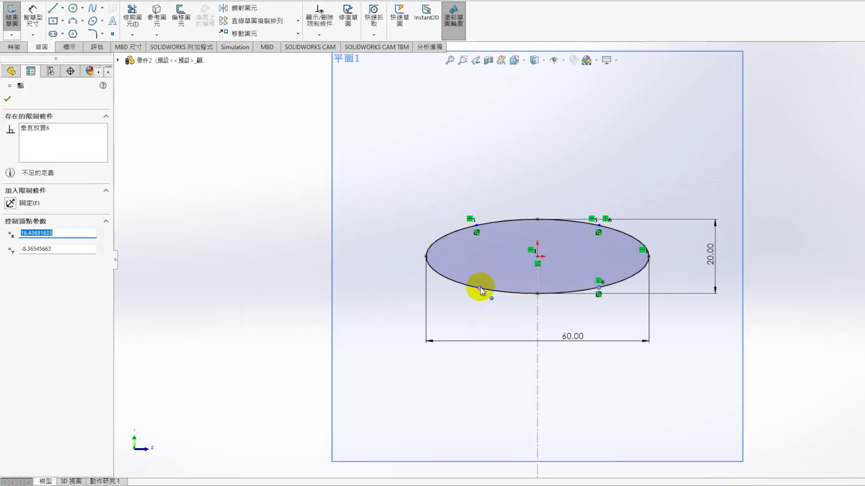
{"action": "left_click", "coordinate": [479, 288], "text": "ctrl"}
{"action": "left_click", "coordinate": [521, 243]}
{"action": "left_click", "coordinate": [323, 303]}
{"action": "left_click", "coordinate": [479, 288]}
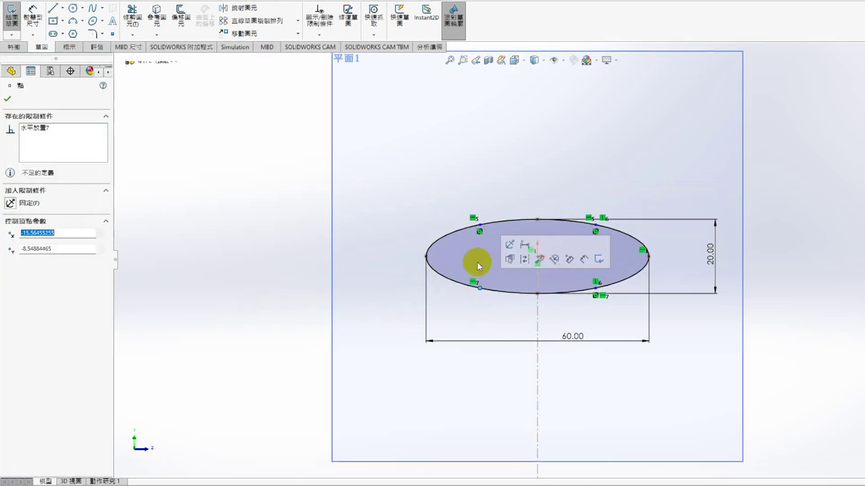
{"action": "left_click", "coordinate": [480, 225], "text": "ctrl"}
{"action": "left_click", "coordinate": [525, 179]}
{"action": "left_click", "coordinate": [272, 266]}
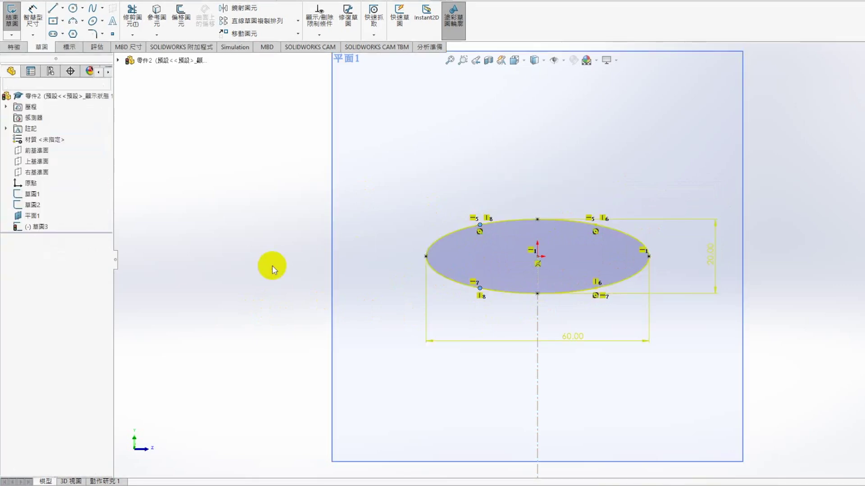
{"action": "left_click", "coordinate": [366, 307]}
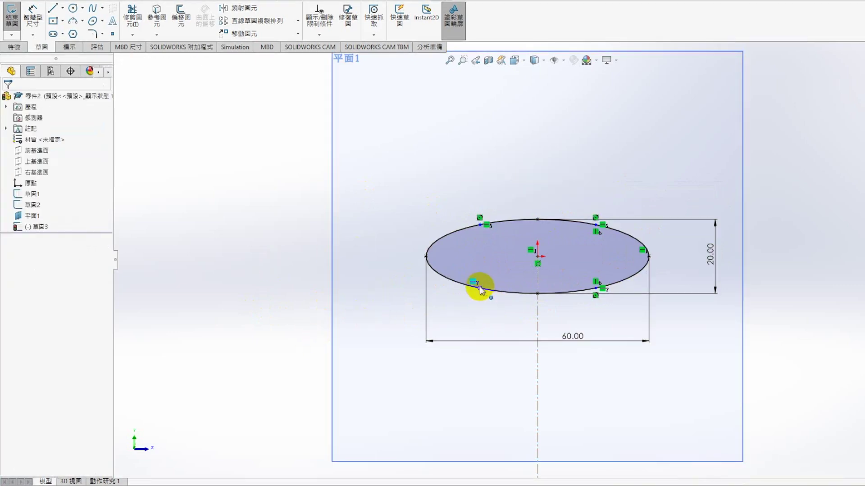
{"action": "left_click_drag", "start_coordinate": [480, 287], "coordinate": [488, 289]}
- Dimension the top two split points 25 mm apart and exit the ellipse sketch
{"action": "left_click", "coordinate": [201, 276]}
{"action": "left_click", "coordinate": [33, 20]}
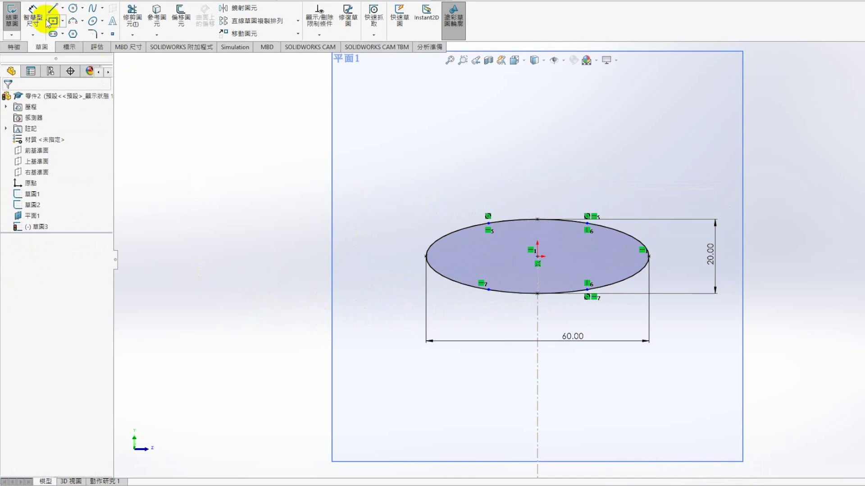
{"action": "left_click", "coordinate": [488, 223]}
{"action": "left_click", "coordinate": [587, 223]}
{"action": "left_click", "coordinate": [546, 183]}
{"action": "type", "text": "25"}
{"action": "key", "text": "Return"}
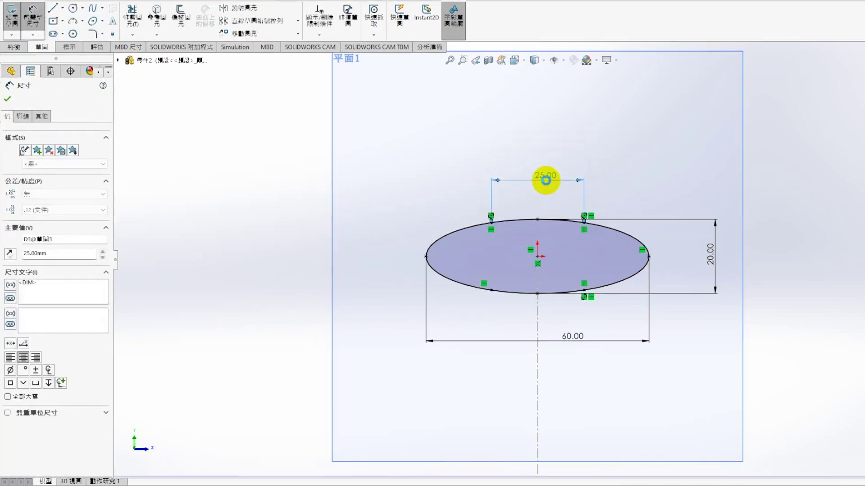
{"action": "key", "text": "Escape"}
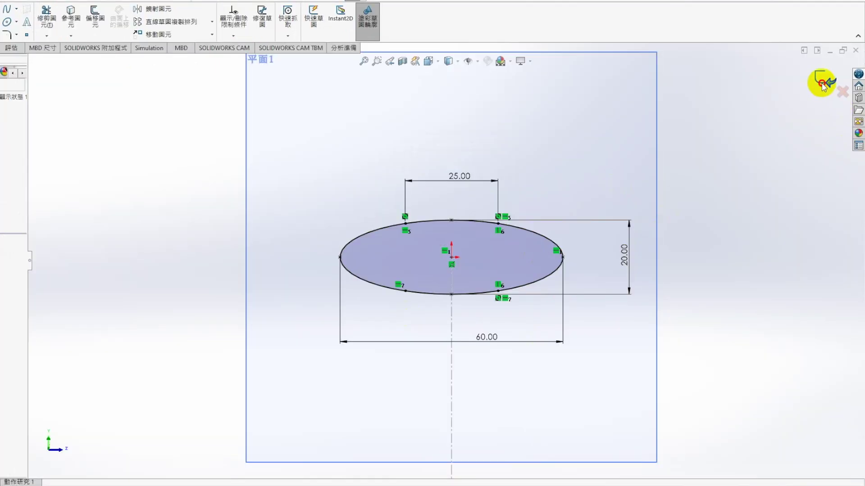
{"action": "left_click", "coordinate": [826, 86]}
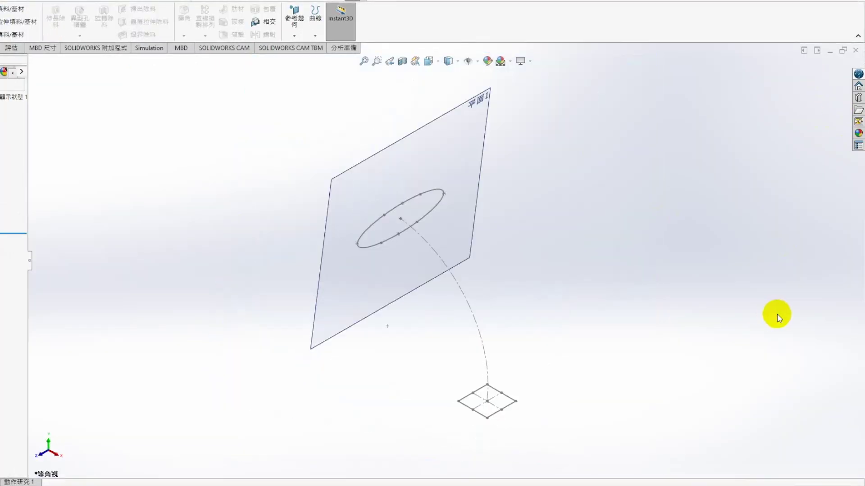
- Start a Lofted Boss/Base with the square Sketch2 and ellipse Sketch3 as profiles
{"action": "left_click", "coordinate": [75, 23]}
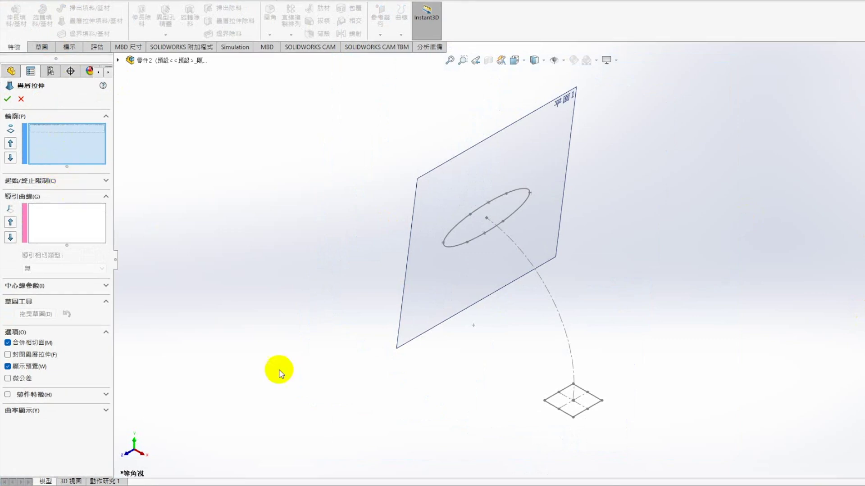
{"action": "left_click", "coordinate": [573, 417]}
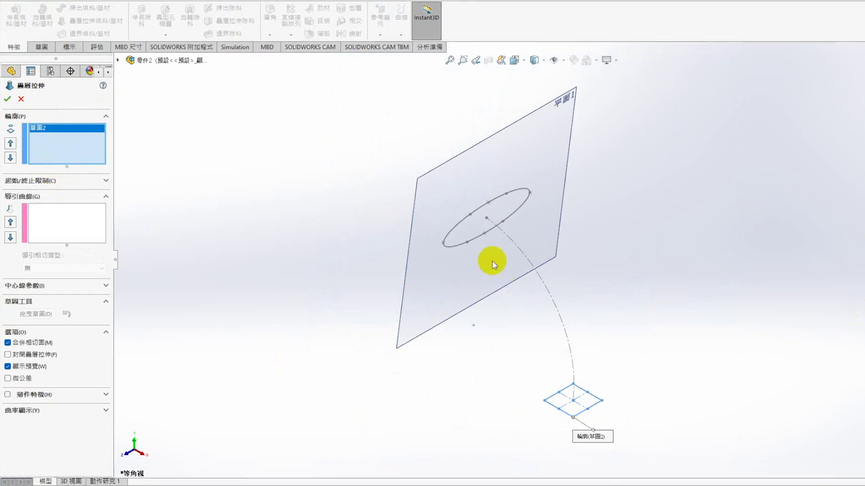
{"action": "left_click", "coordinate": [471, 216]}
{"action": "middle_click_drag", "start_coordinate": [521, 367], "coordinate": [540, 377]}
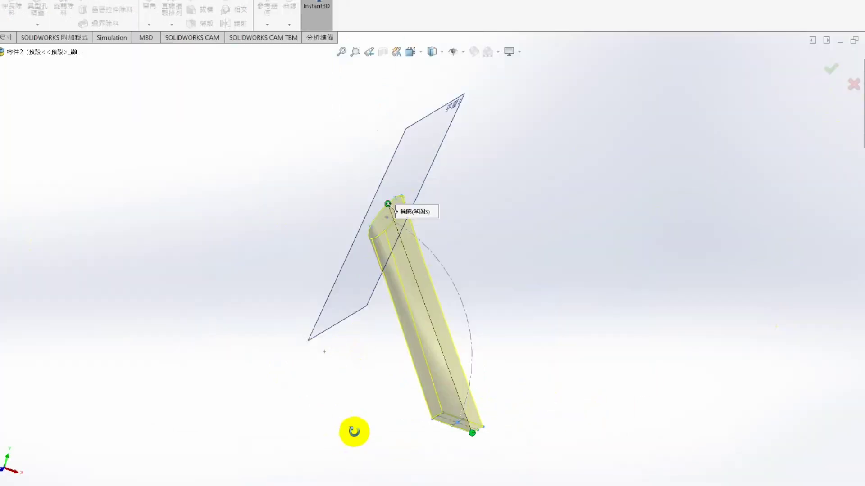
{"action": "middle_click_drag", "start_coordinate": [353, 428], "coordinate": [374, 423]}
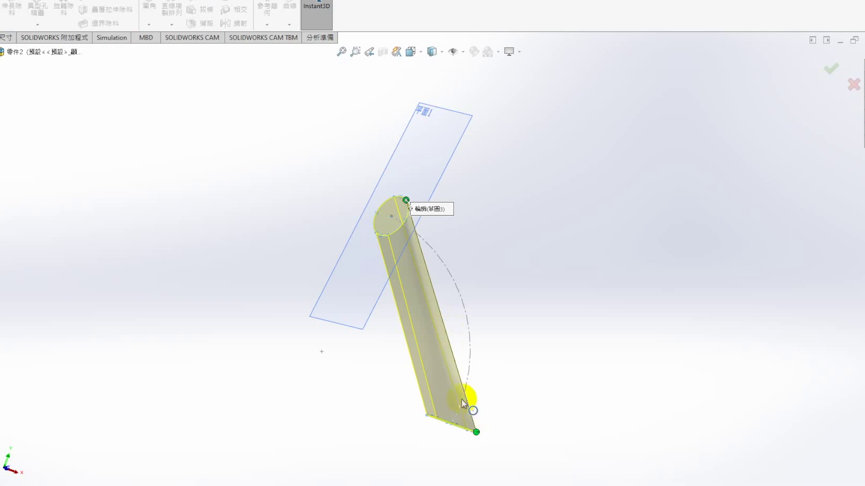
{"action": "left_click_drag", "start_coordinate": [445, 418], "coordinate": [427, 244]}
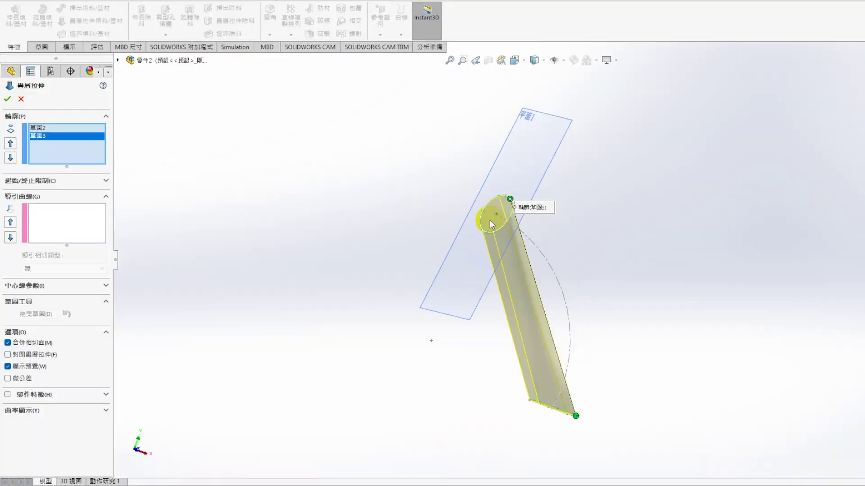
- Set the dashed construction arc as the loft's guide curve
{"action": "left_click", "coordinate": [56, 225]}
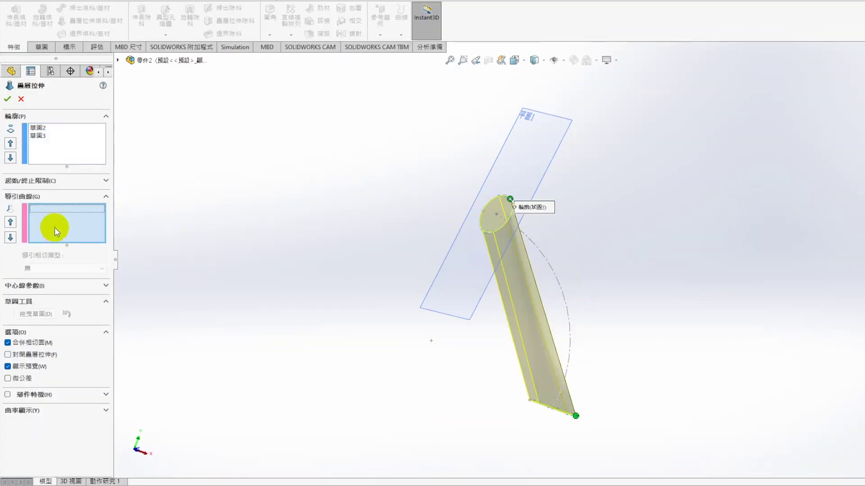
{"action": "left_click", "coordinate": [564, 301]}
{"action": "left_click", "coordinate": [591, 333]}
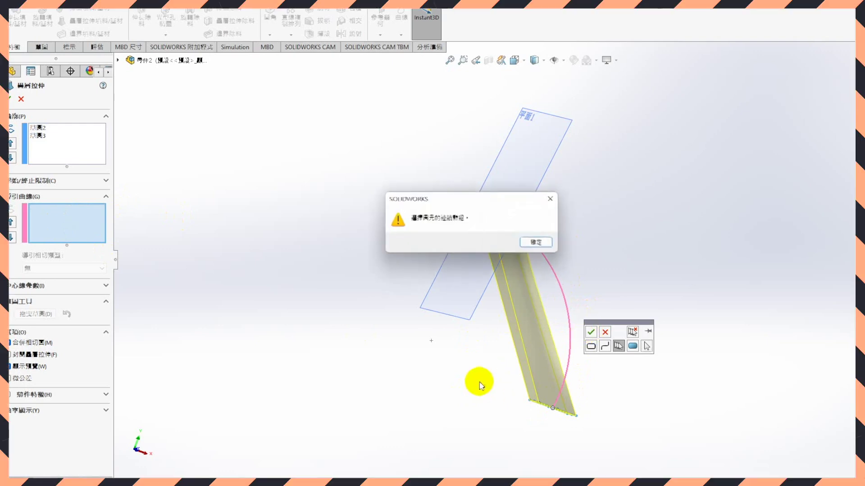
- Dismiss the invalid-guide-curve warning and cancel the loft, keeping the square, arc and ellipse sketches
{"action": "left_click", "coordinate": [532, 244]}
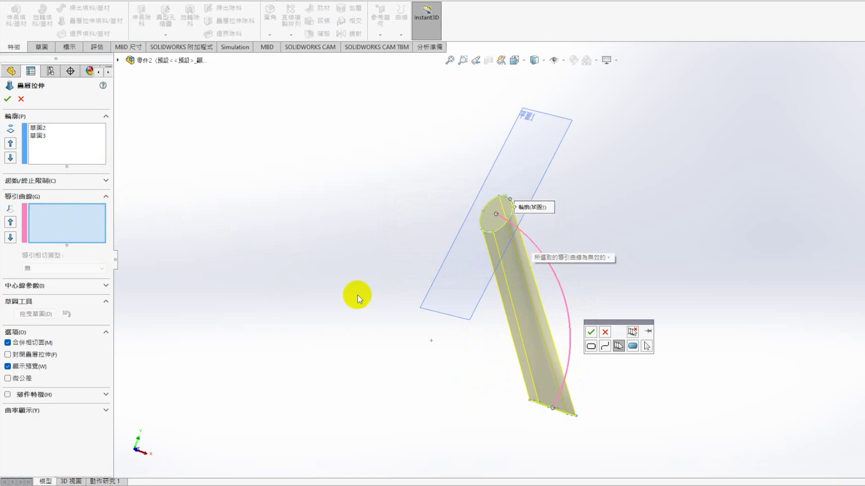
{"action": "middle_click_drag", "start_coordinate": [357, 297], "coordinate": [303, 336]}
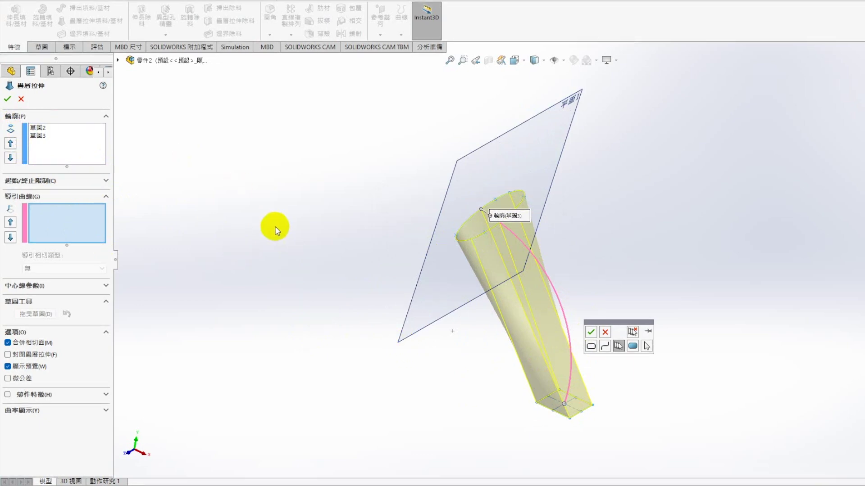
{"action": "left_click", "coordinate": [605, 332]}
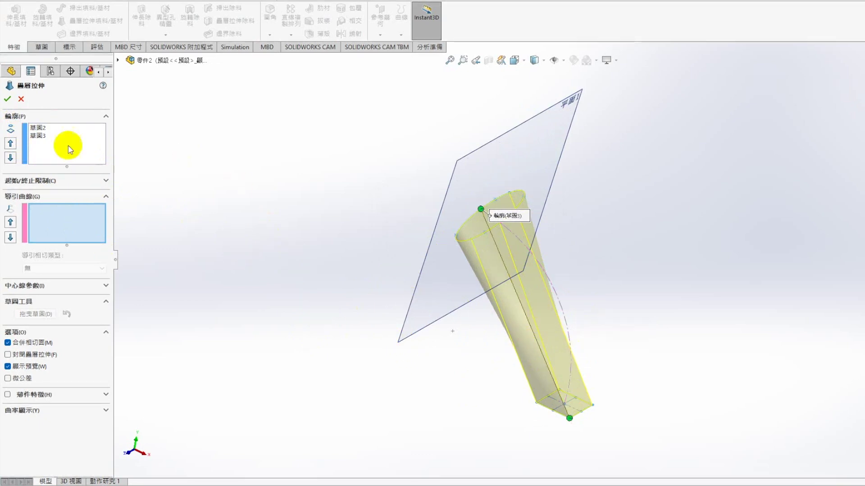
{"action": "left_click", "coordinate": [21, 99]}
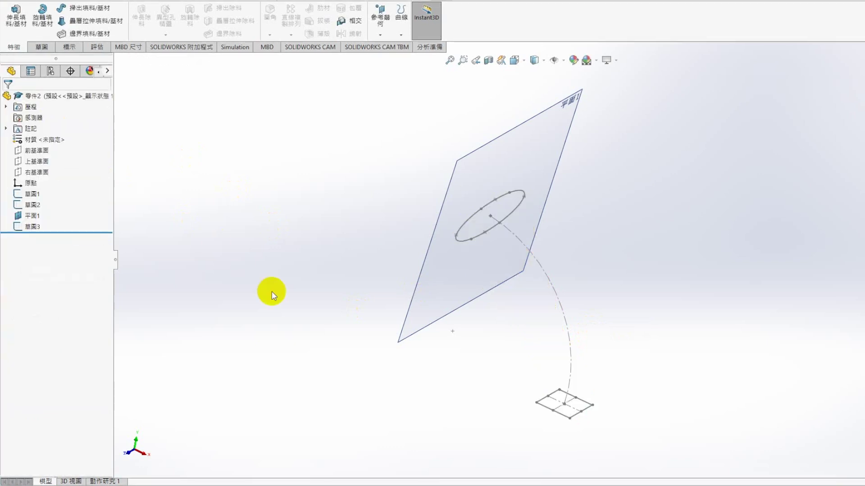
- Start a new Front-plane sketch and draw a spline from the ellipse down to the square
{"action": "right_click", "coordinate": [36, 150]}
{"action": "left_click", "coordinate": [59, 133]}
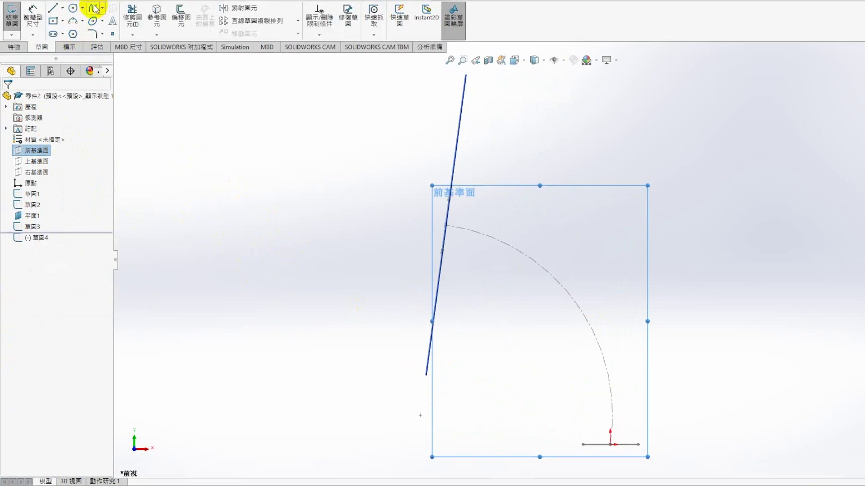
{"action": "left_click", "coordinate": [93, 8]}
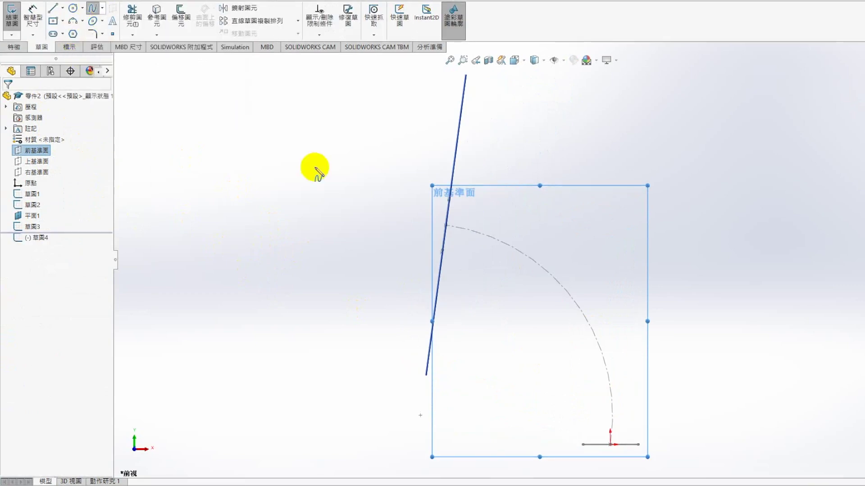
{"action": "left_click", "coordinate": [479, 171]}
{"action": "left_click", "coordinate": [649, 427]}
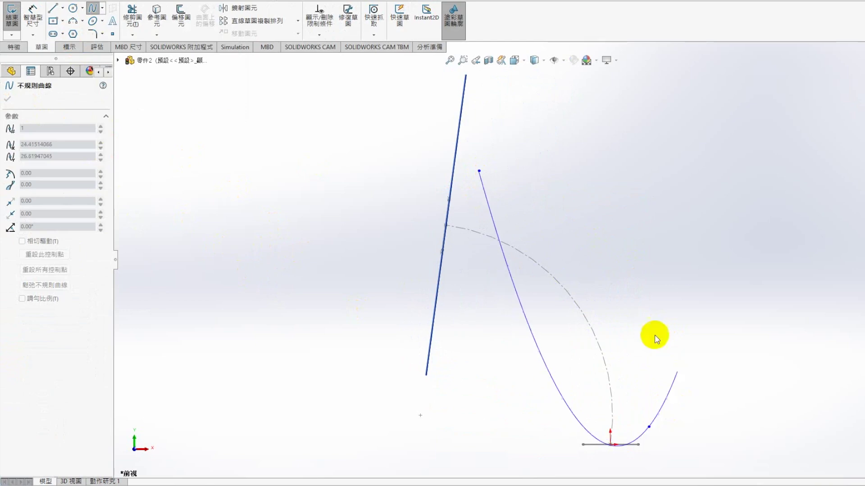
{"action": "key", "text": "Escape"}
- Constrain the spline's upper endpoint onto the ellipse
{"action": "middle_click_drag", "start_coordinate": [633, 279], "coordinate": [531, 218]}
{"action": "left_click", "coordinate": [483, 169]}
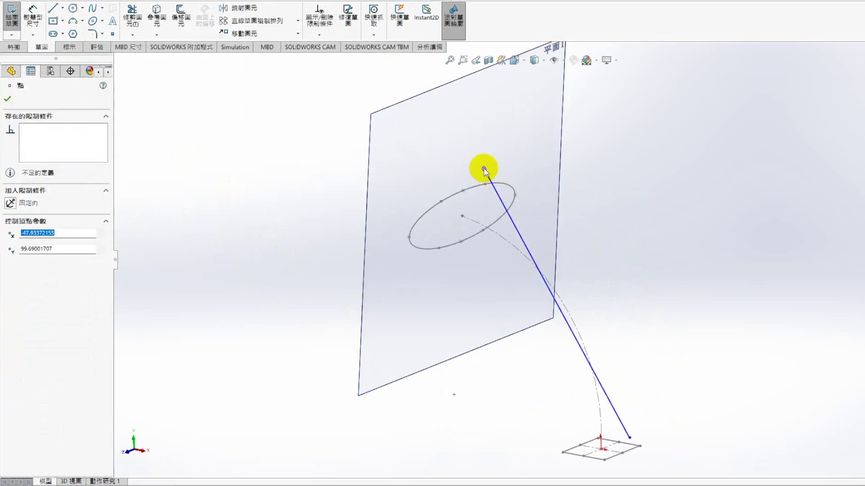
{"action": "left_click", "coordinate": [469, 188], "text": "ctrl"}
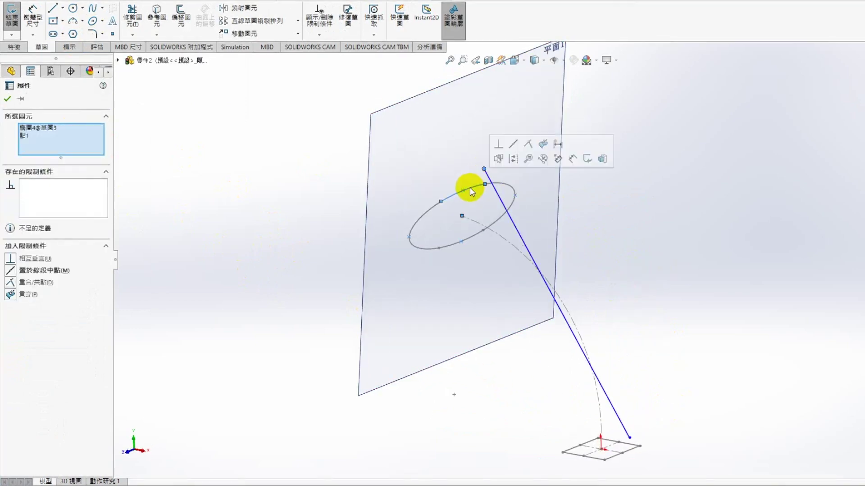
{"action": "left_click", "coordinate": [532, 145]}
- Pierce the spline's lower endpoint onto the square's edge, then view the sketch from the front
{"action": "left_click", "coordinate": [485, 416]}
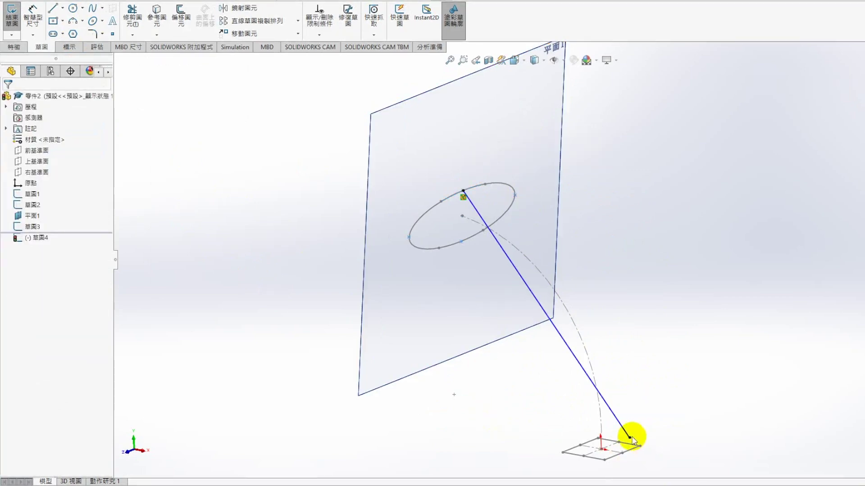
{"action": "left_click", "coordinate": [629, 438]}
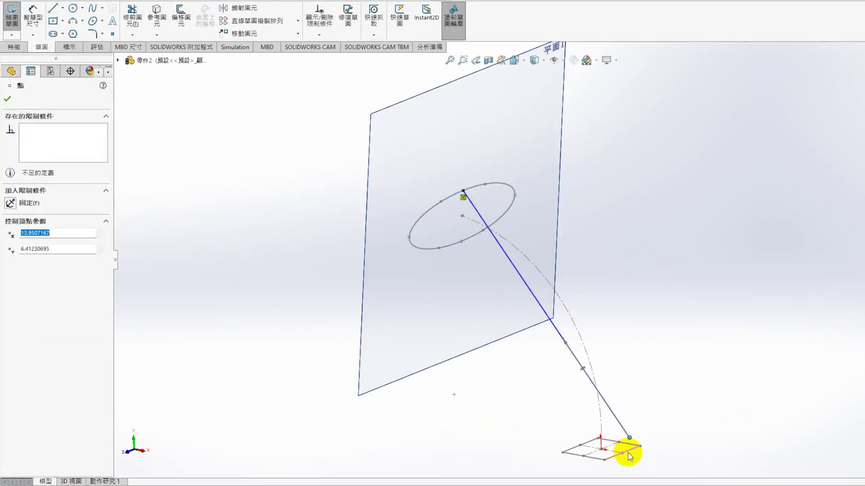
{"action": "left_click", "coordinate": [622, 454], "text": "ctrl"}
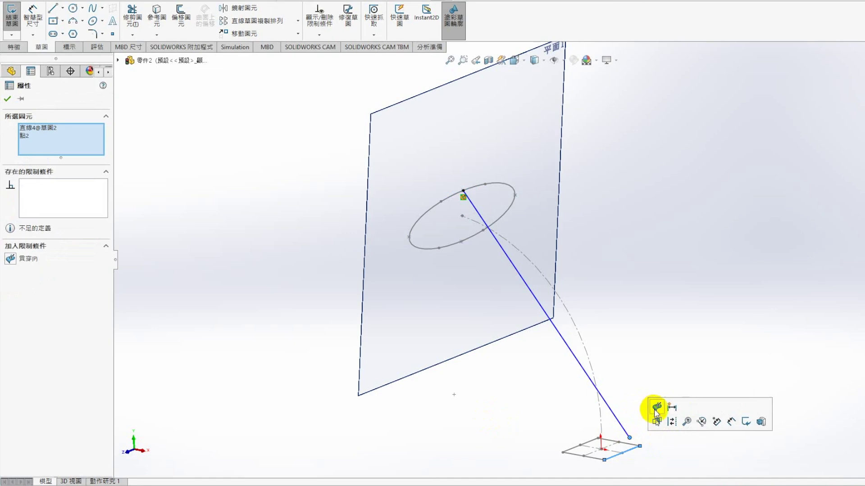
{"action": "left_click", "coordinate": [655, 408]}
{"action": "left_click", "coordinate": [683, 344]}
{"action": "key", "text": "Left"}
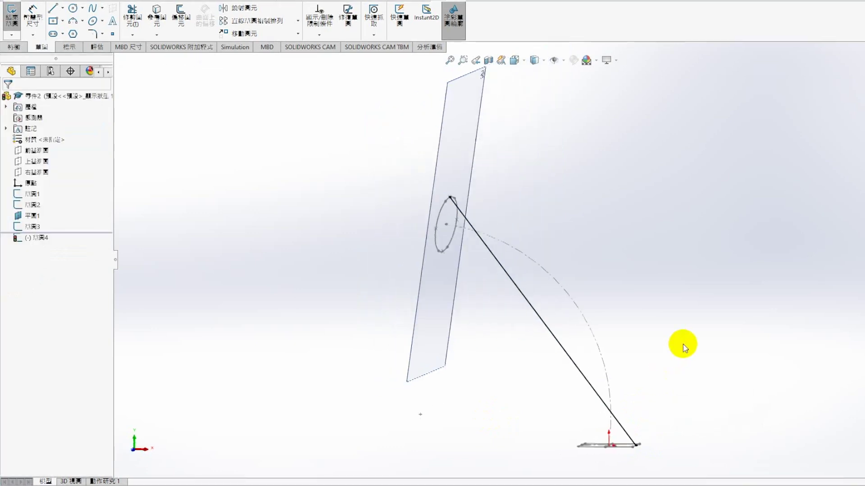
{"action": "key", "text": "ctrl+1"}
- Bow the guide spline and make its lower end rise vertically, fixing the tangent handle
{"action": "left_click", "coordinate": [518, 297]}
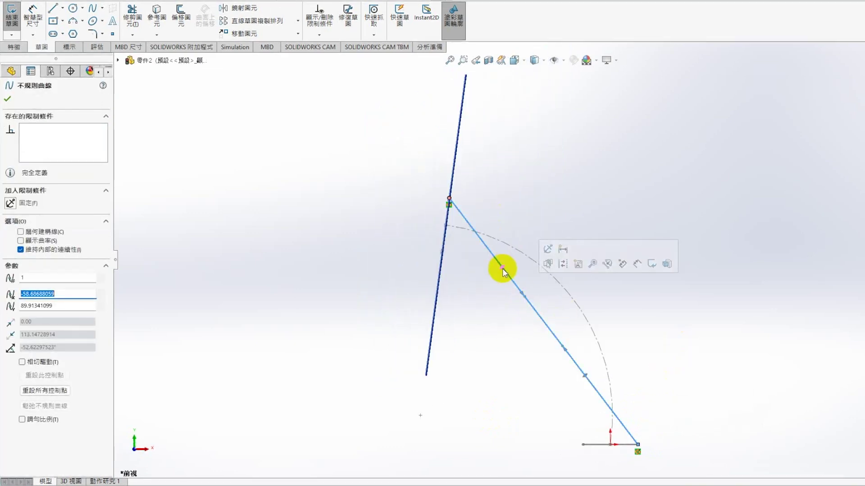
{"action": "left_click_drag", "start_coordinate": [525, 296], "coordinate": [556, 220]}
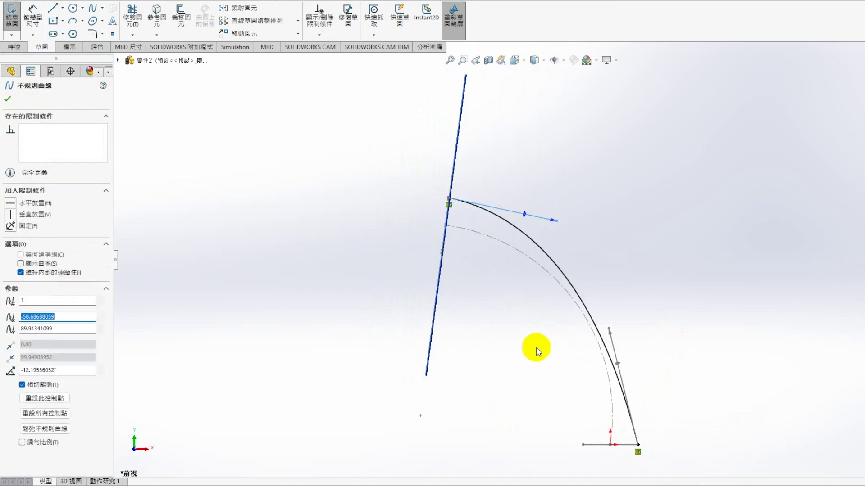
{"action": "left_click_drag", "start_coordinate": [614, 331], "coordinate": [610, 400]}
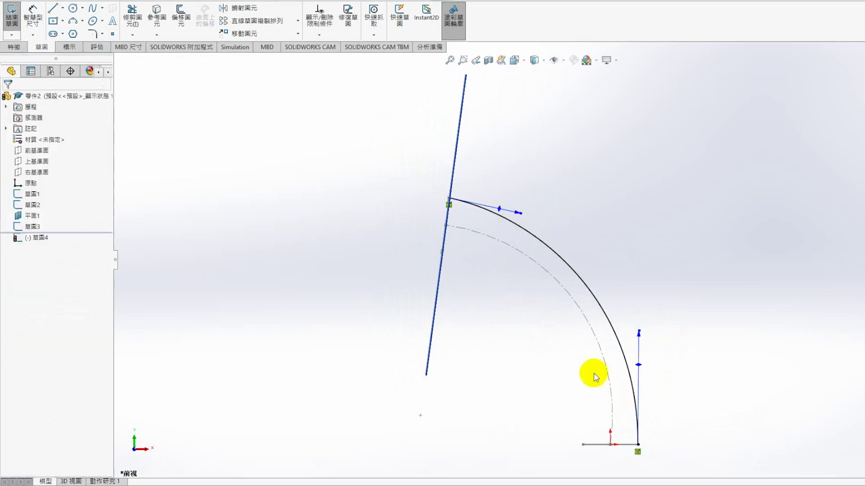
{"action": "left_click", "coordinate": [639, 334]}
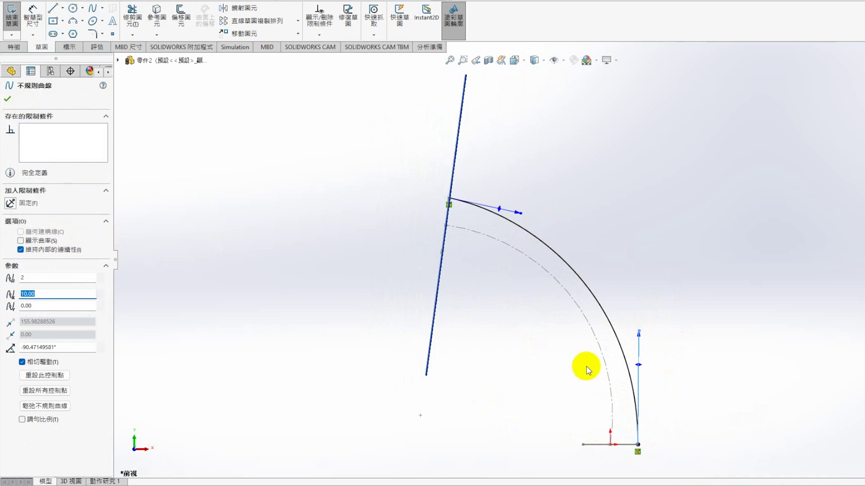
{"action": "left_click", "coordinate": [10, 203]}
{"action": "left_click", "coordinate": [423, 215]}
- Angle the spline's upper tangent to about -21° into the ellipse and exit Sketch4
{"action": "left_click", "coordinate": [521, 213]}
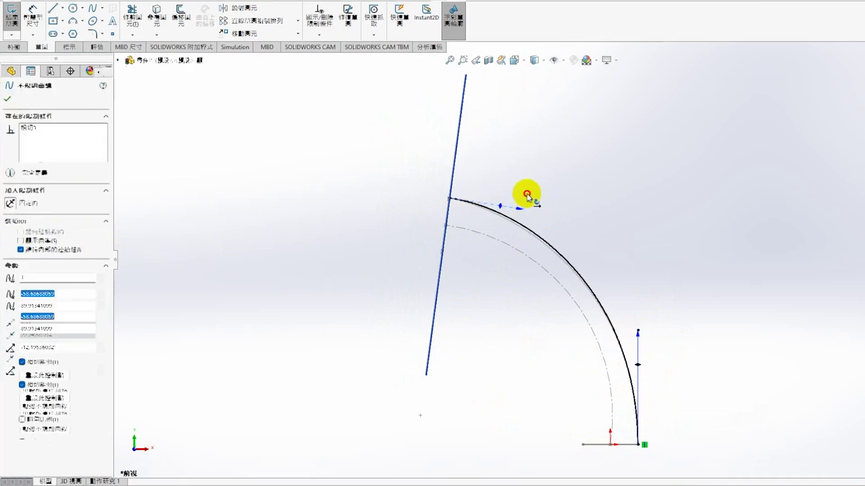
{"action": "left_click_drag", "start_coordinate": [521, 213], "coordinate": [509, 226]}
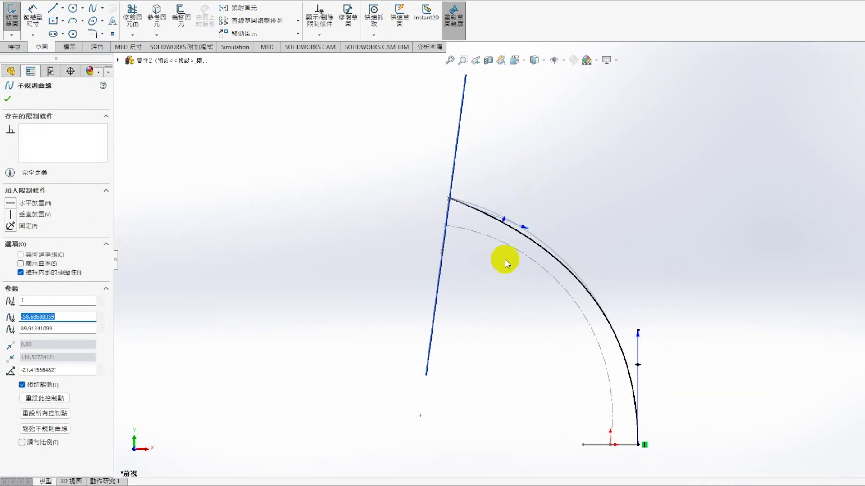
{"action": "middle_click_drag", "start_coordinate": [502, 257], "coordinate": [461, 363]}
{"action": "left_click", "coordinate": [414, 363]}
{"action": "key", "text": "ctrl+1"}
{"action": "left_click_drag", "start_coordinate": [526, 228], "coordinate": [544, 222]}
{"action": "left_click", "coordinate": [820, 81]}
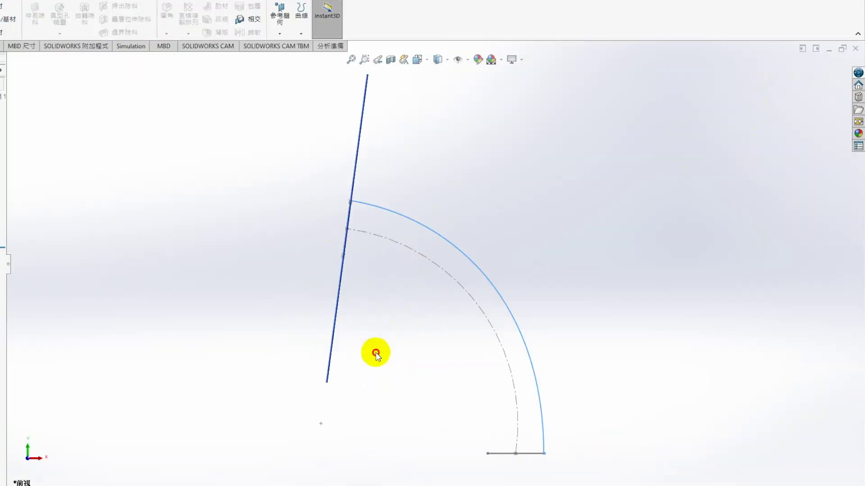
{"action": "middle_click_drag", "start_coordinate": [204, 306], "coordinate": [232, 352]}
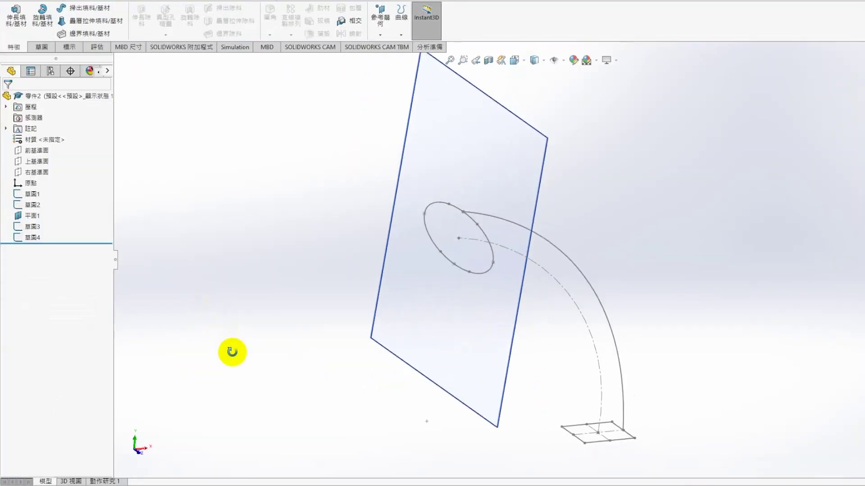
- Loft from the square (Sketch2) to the ellipse (Sketch3) using Sketch4 as guide curve, creating Loft1
{"action": "left_click", "coordinate": [88, 21]}
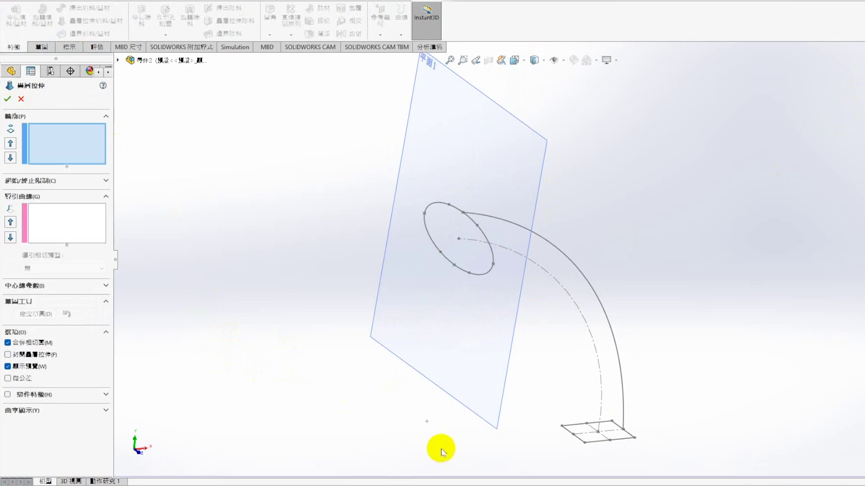
{"action": "left_click", "coordinate": [584, 444]}
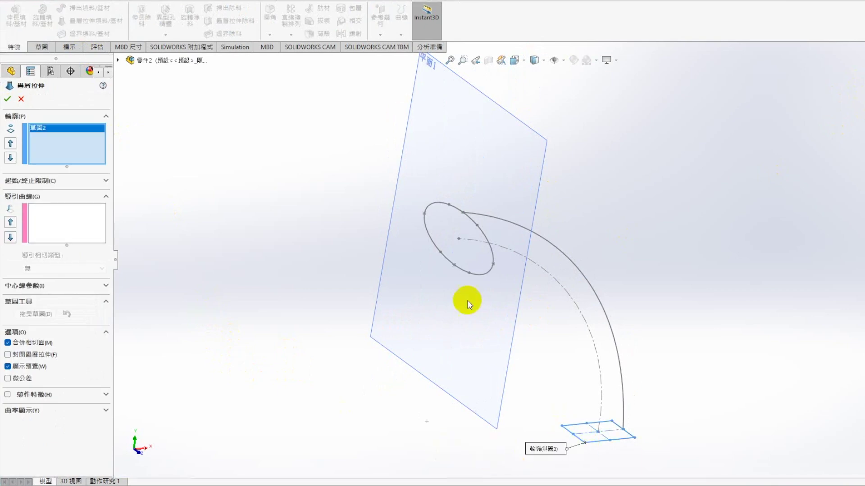
{"action": "left_click", "coordinate": [468, 274]}
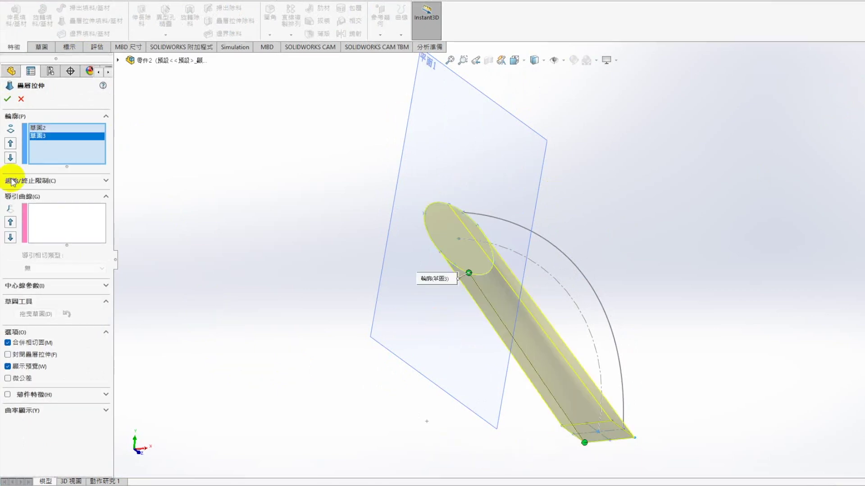
{"action": "left_click", "coordinate": [58, 222]}
{"action": "left_click", "coordinate": [579, 313]}
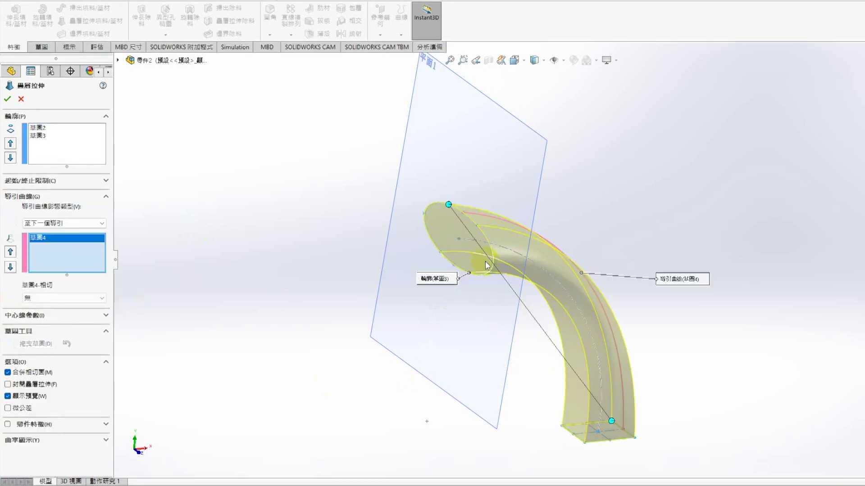
{"action": "mouse_move", "coordinate": [469, 387]}
{"action": "middle_mouse_down"}
{"action": "mouse_move", "coordinate": [528, 390]}
{"action": "mouse_move", "coordinate": [498, 421]}
{"action": "middle_mouse_up"}
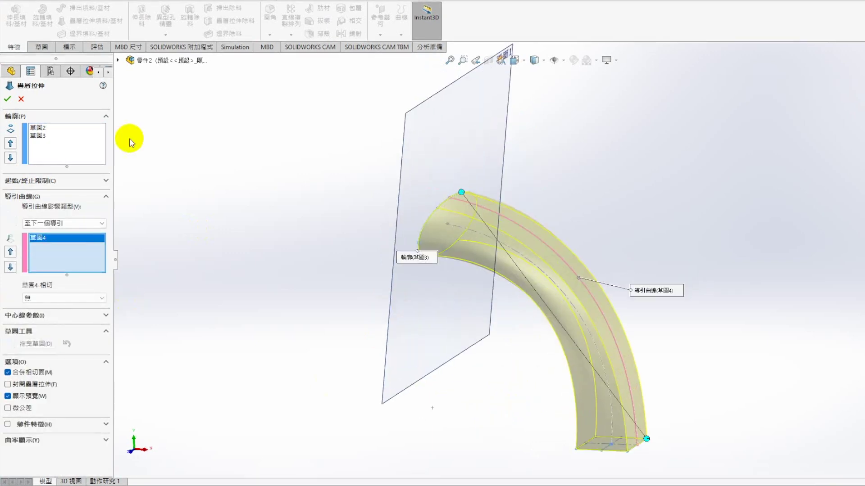
{"action": "left_click", "coordinate": [9, 100]}
{"action": "mouse_move", "coordinate": [276, 340]}
{"action": "middle_mouse_down"}
{"action": "mouse_move", "coordinate": [382, 378]}
{"action": "mouse_move", "coordinate": [253, 343]}
{"action": "mouse_move", "coordinate": [309, 303]}
{"action": "mouse_move", "coordinate": [350, 318]}
{"action": "middle_mouse_up"}
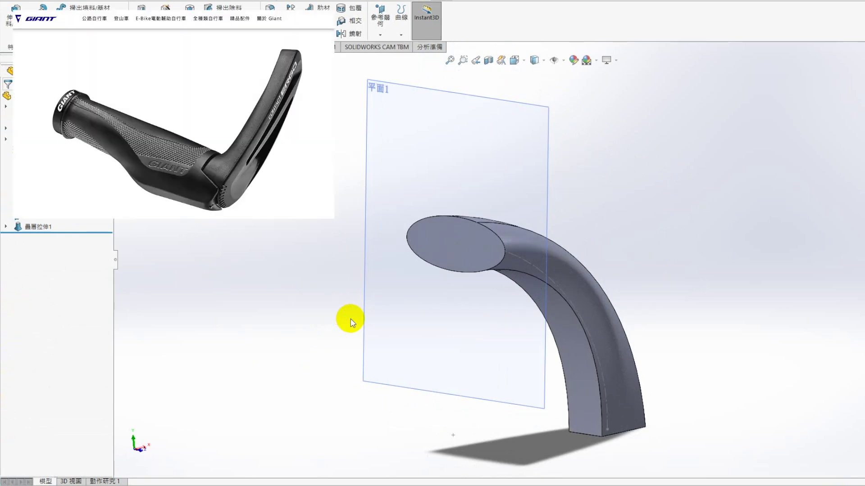
{"action": "left_click", "coordinate": [20, 205]}
{"action": "middle_click_drag", "start_coordinate": [276, 334], "coordinate": [339, 320]}
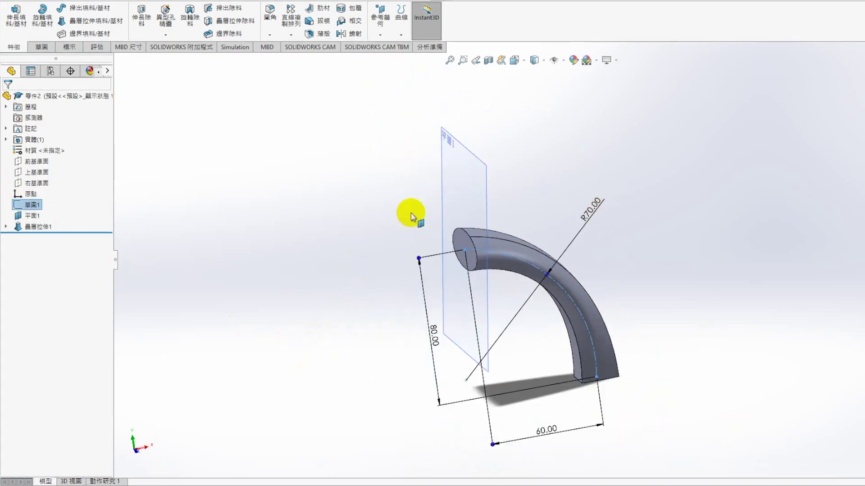
{"action": "left_click", "coordinate": [453, 168]}
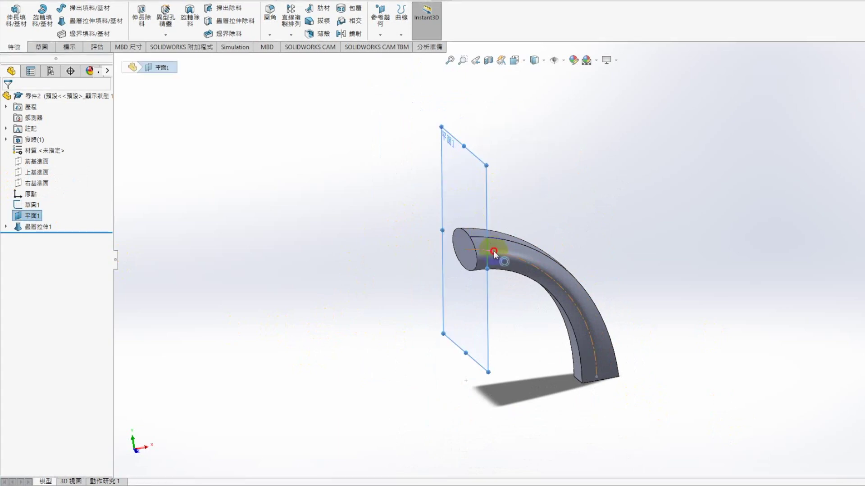
{"action": "left_click", "coordinate": [466, 250]}
{"action": "left_click", "coordinate": [465, 253]}
{"action": "left_click", "coordinate": [412, 205]}
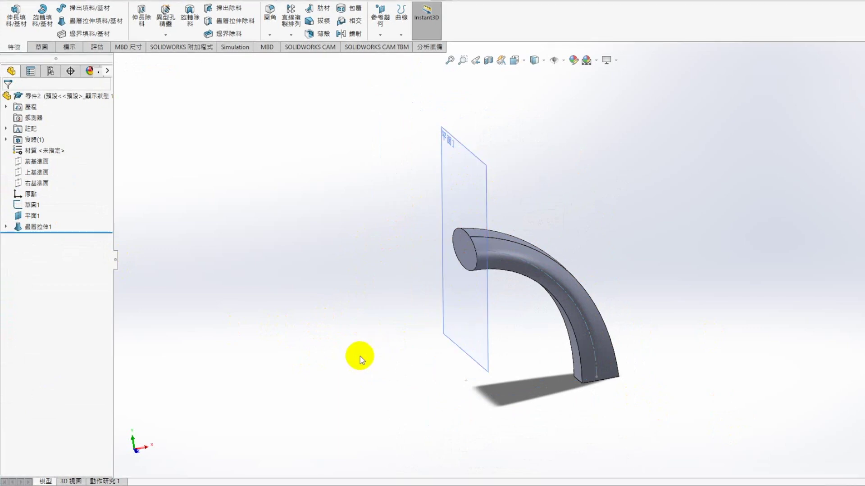
{"action": "key", "text": "ctrl+7"}
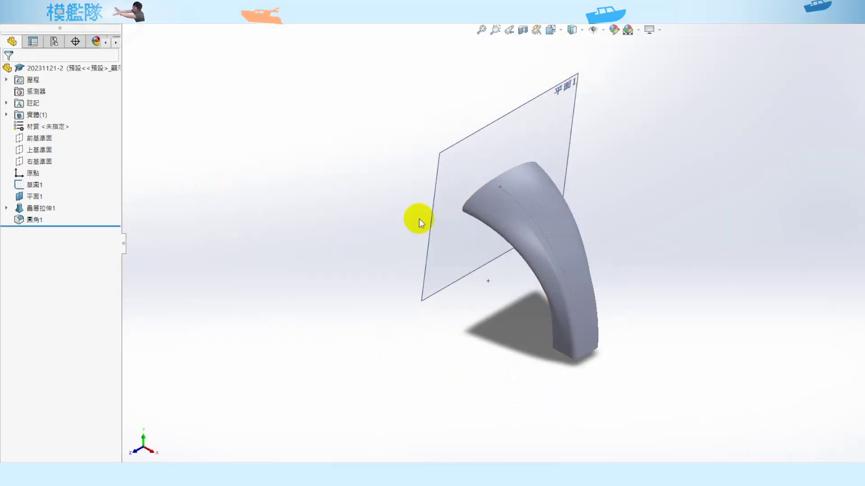
- Reopen guide-curve Sketch4 under the loft for review, then exit it to rebuild the filleted grip
{"action": "left_click", "coordinate": [6, 209]}
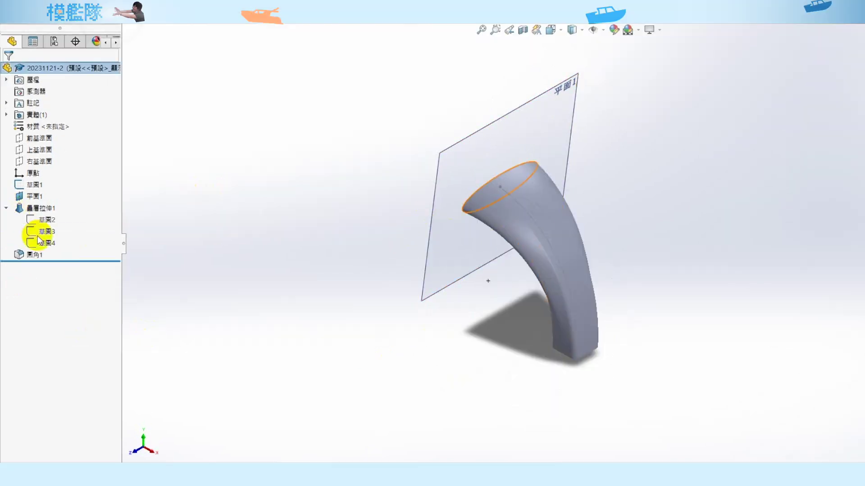
{"action": "left_click", "coordinate": [45, 243]}
{"action": "left_click", "coordinate": [132, 150]}
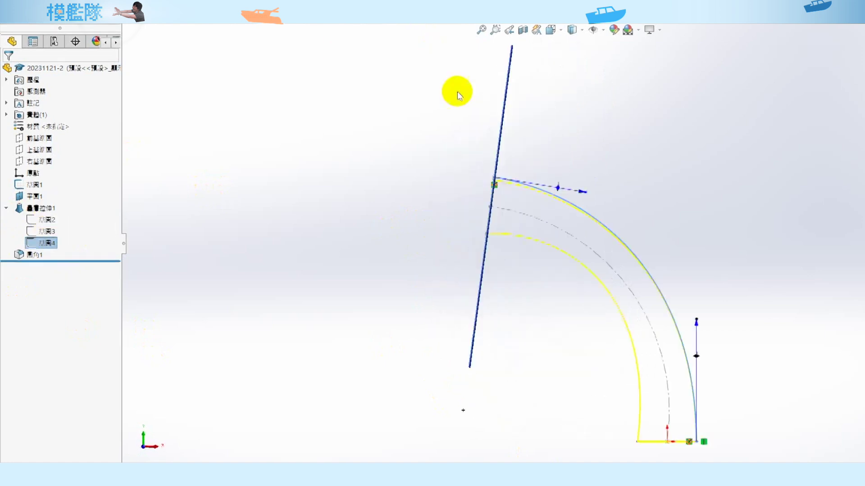
{"action": "scroll", "coordinate": [720, 296], "scroll_direction": "down", "scroll_amount": 2}
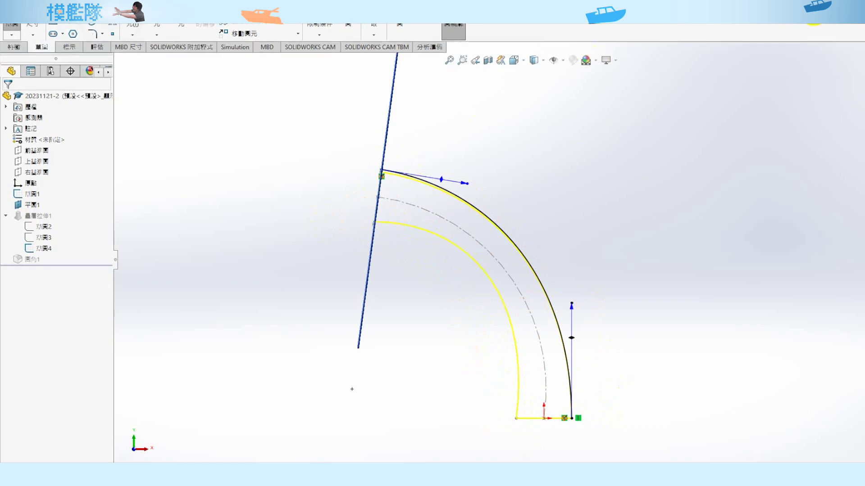
{"action": "key", "text": "ctrl+b"}
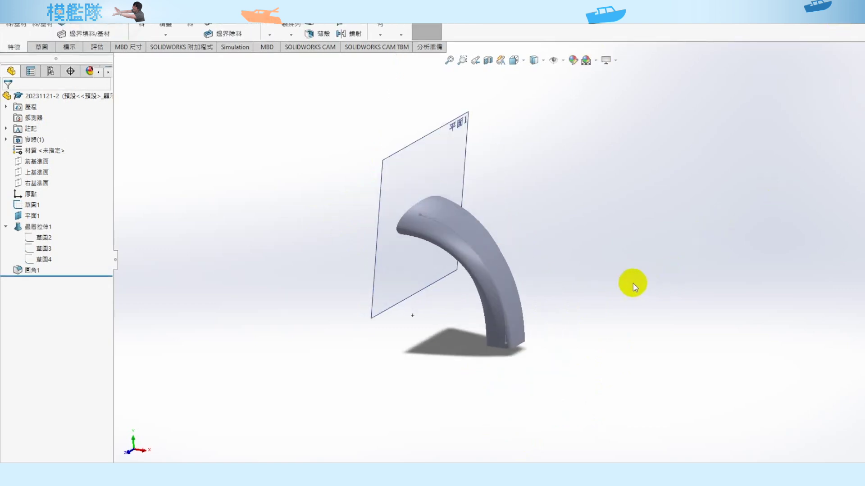